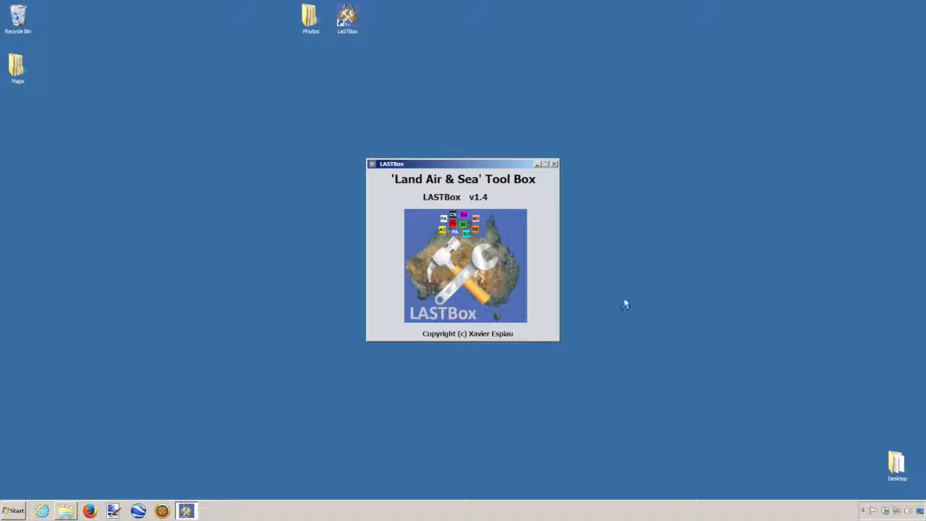
Add a new library named Photos 2015 in the library configuration and save it.
click(471, 266)
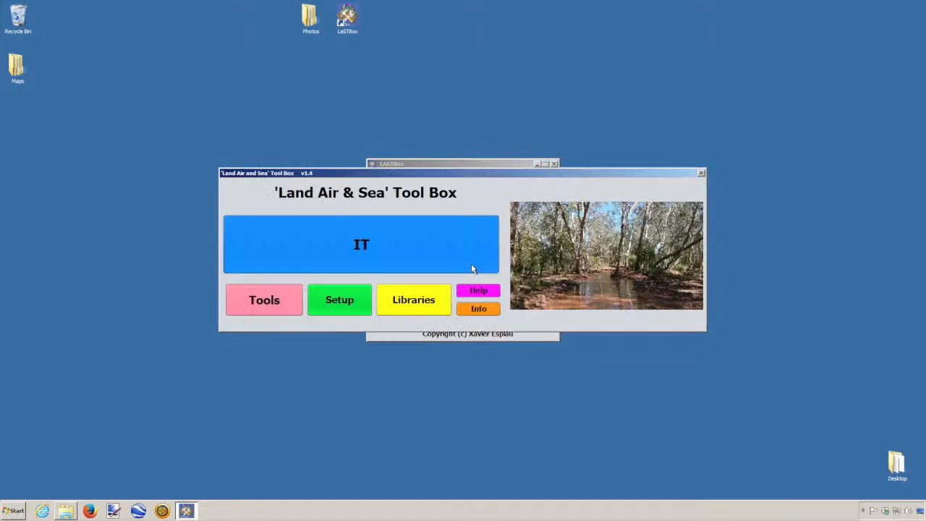
click(424, 305)
click(499, 165)
mouse_move(500, 163)
mouse_down()
mouse_move(500, 175)
mouse_move(500, 163)
mouse_up()
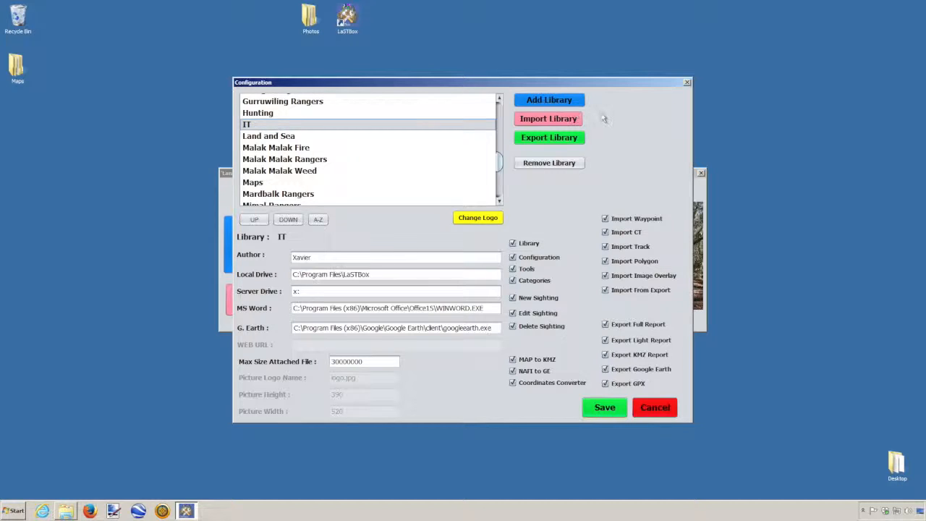
click(563, 101)
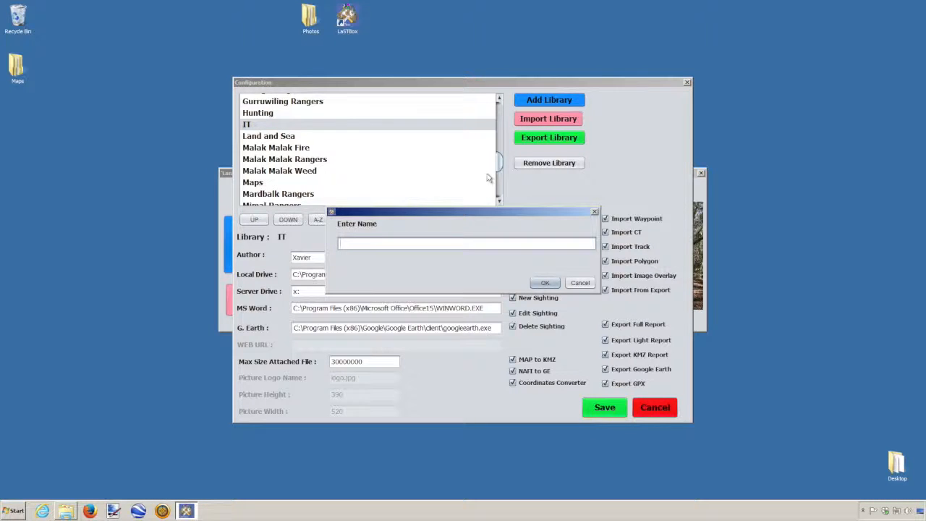
text(Photos 2015)
click(544, 283)
click(606, 407)
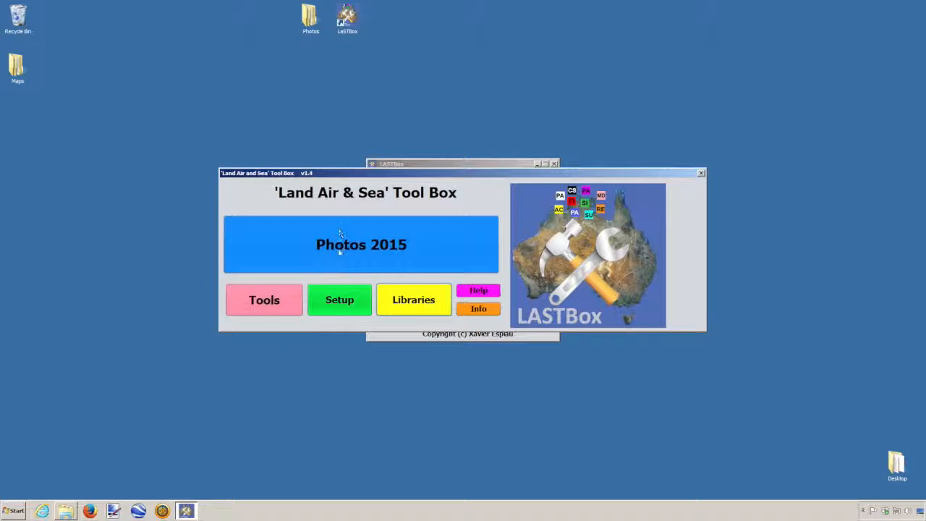
Change the Photos 2015 library's logo to the first JPEG in the Arnhem Land folder under the desktop's Photos folder and save the configuration.
click(425, 308)
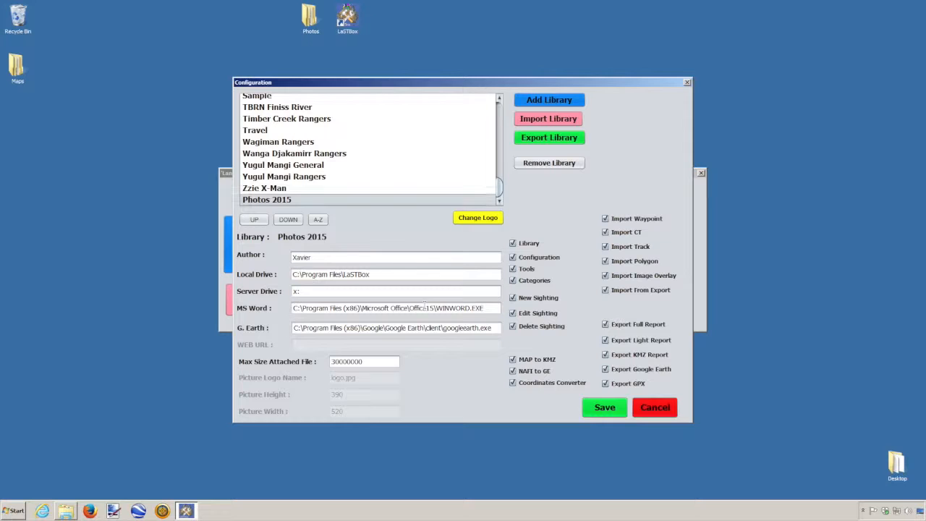
click(483, 219)
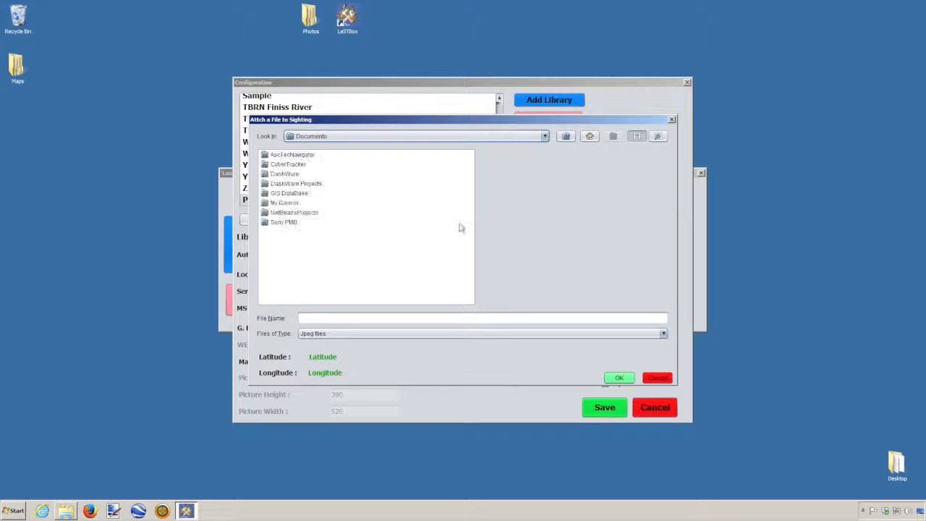
click(590, 136)
double_click(274, 223)
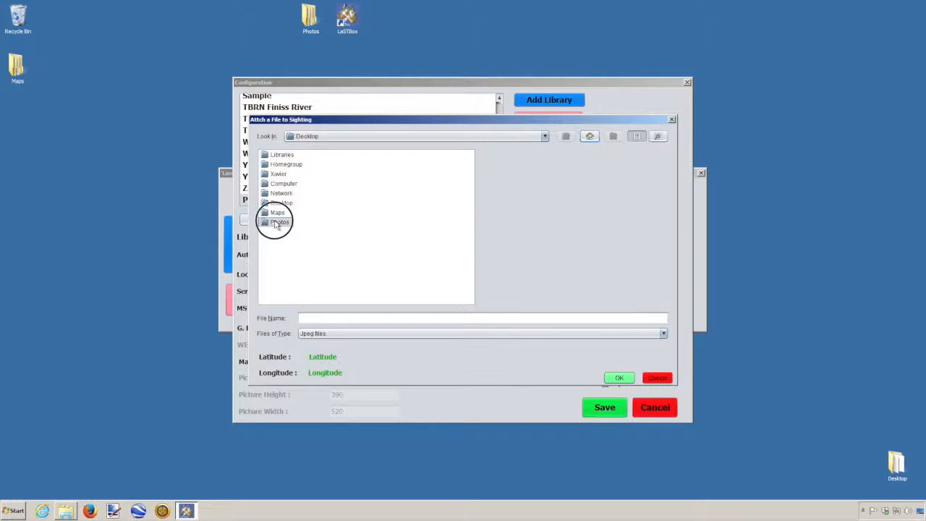
double_click(293, 155)
click(294, 156)
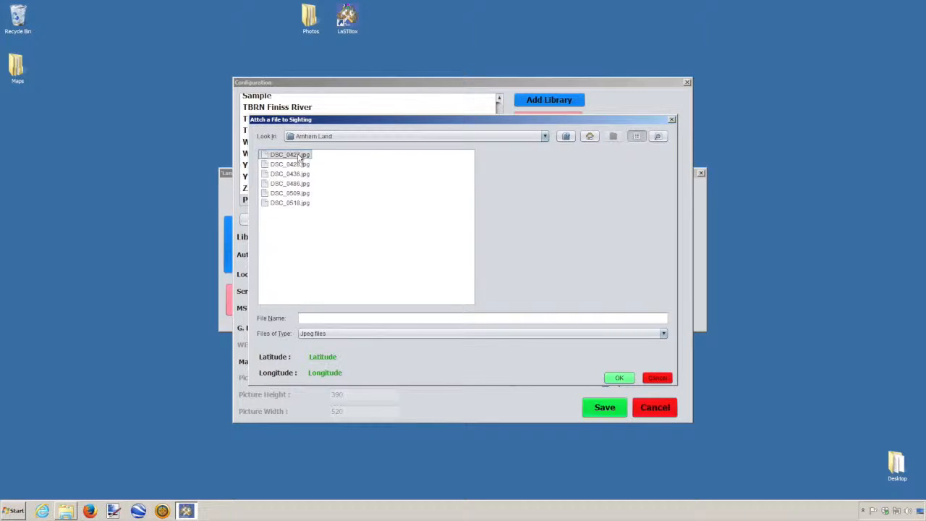
click(620, 378)
click(606, 408)
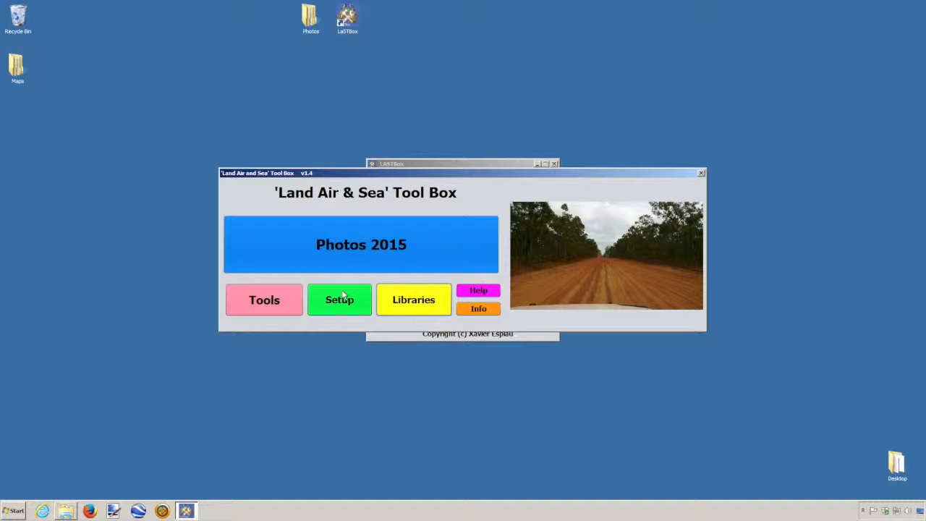
Open the category setup of the Photos 2015 library and add a category named Family.
click(343, 296)
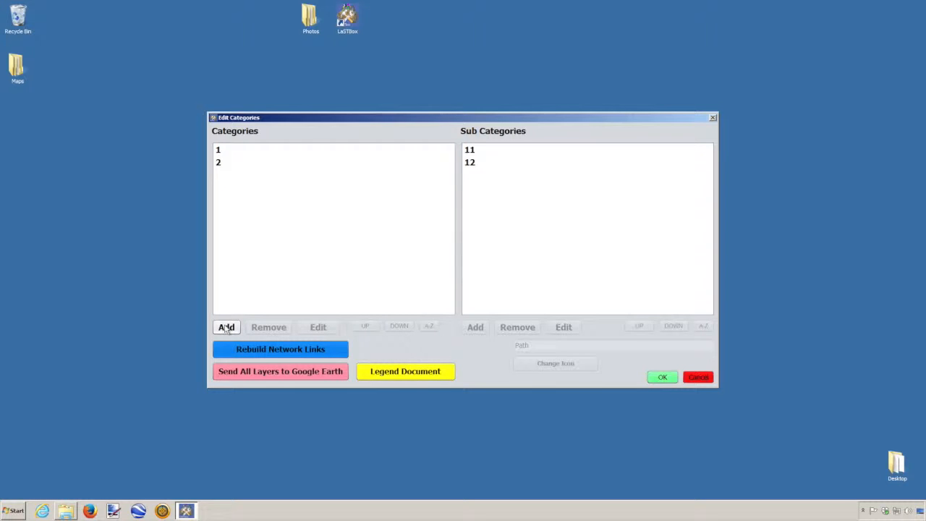
click(226, 327)
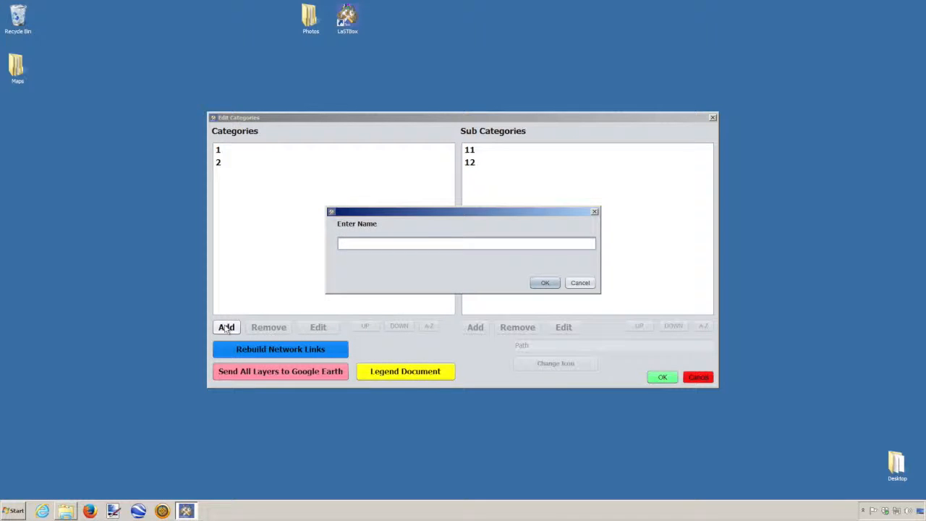
text(Family)
key(Return)
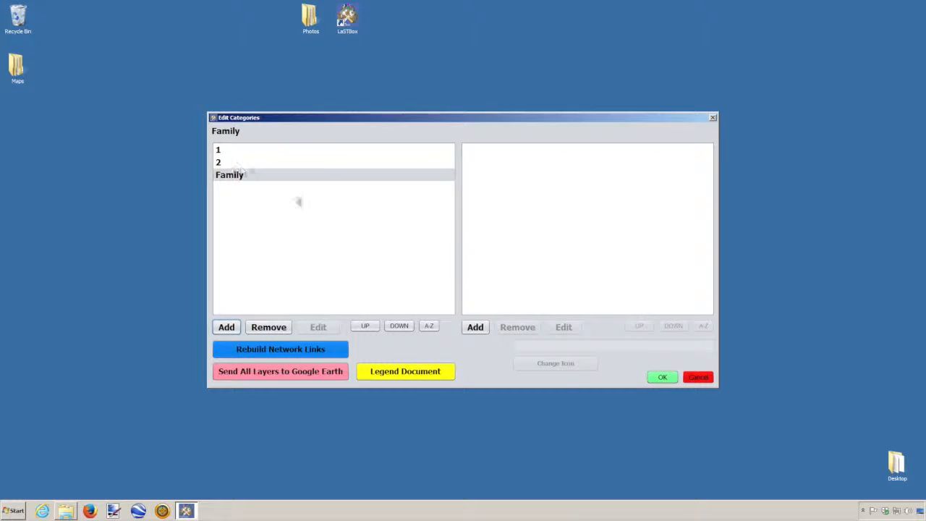
Remove the default categories 1 and 2 from the category list.
click(224, 151)
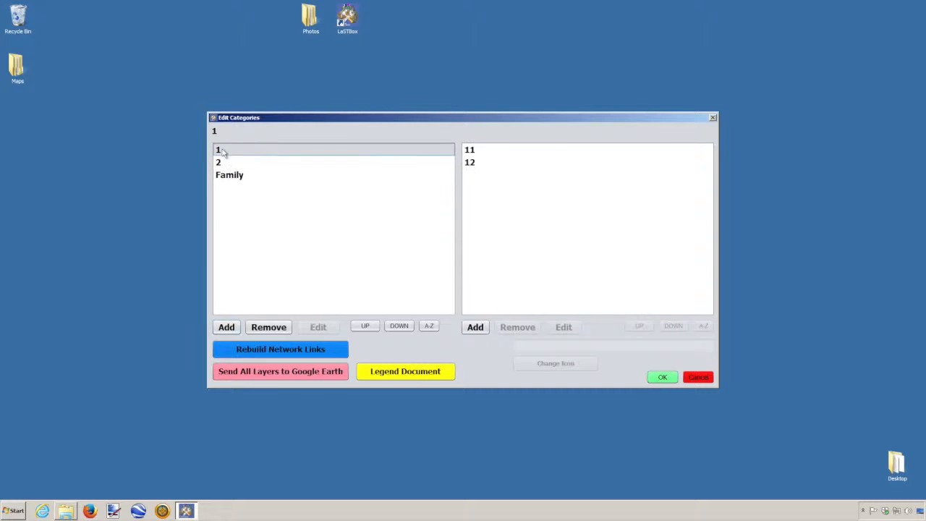
click(272, 328)
click(221, 150)
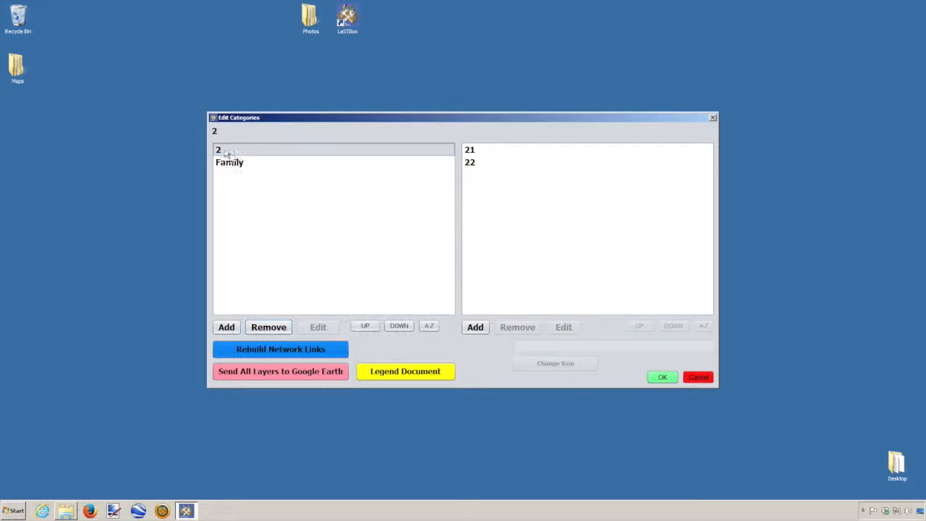
click(269, 328)
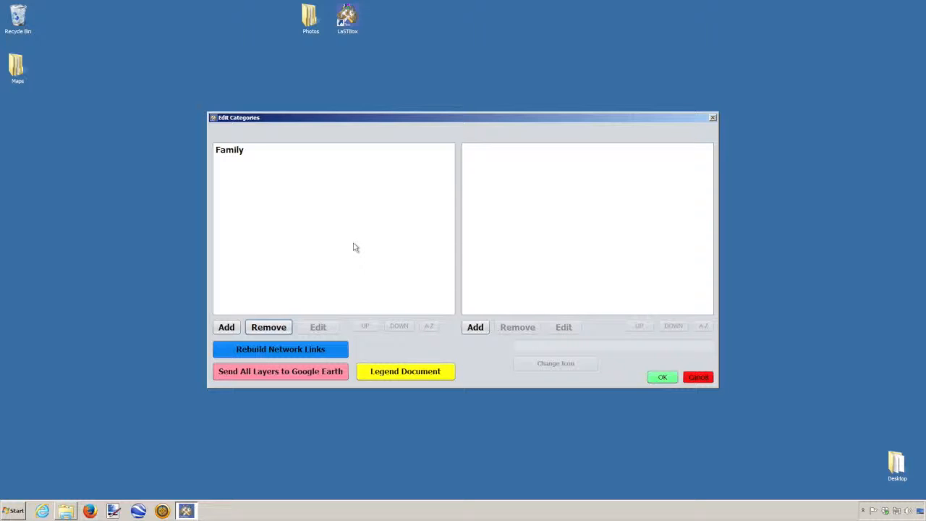
click(226, 328)
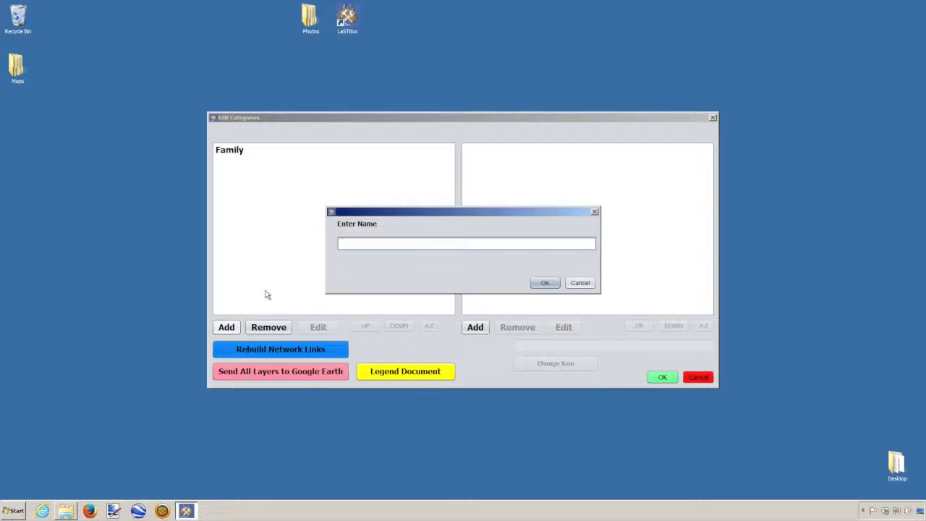
text(Fiends)
key(Return)
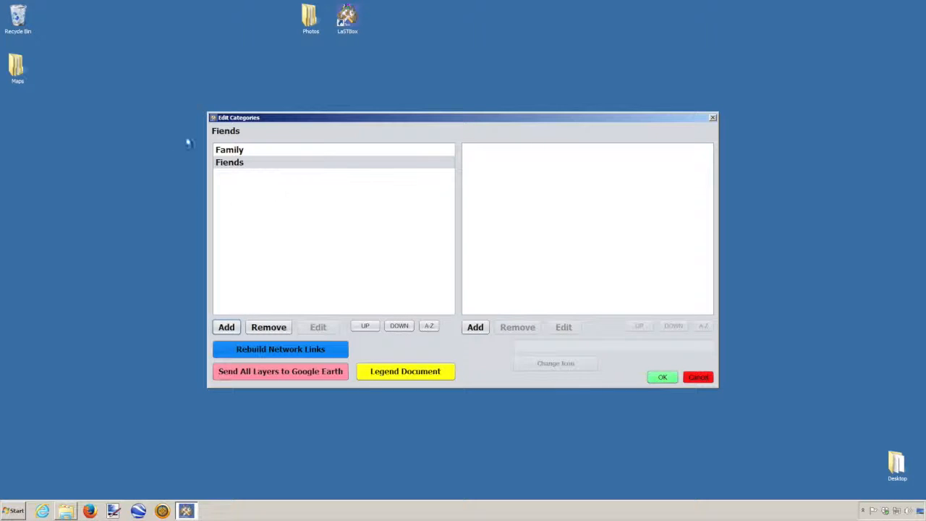
click(262, 328)
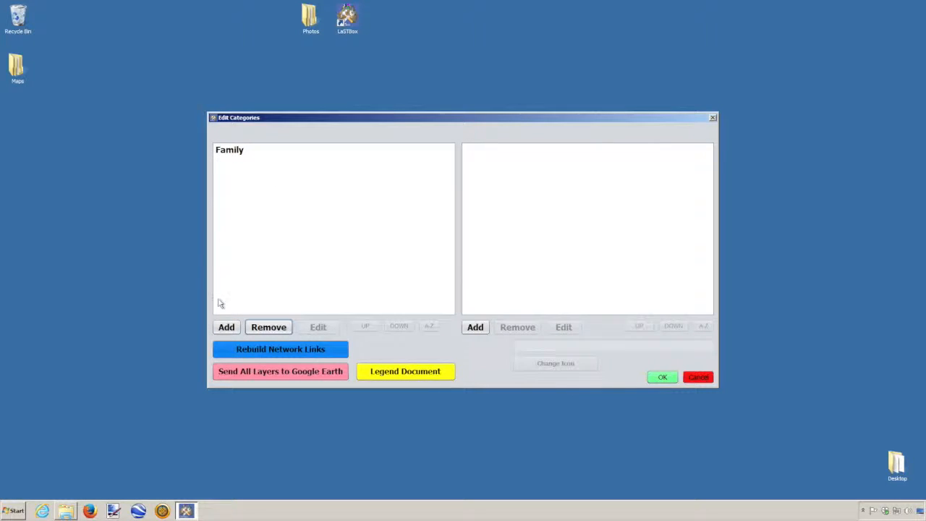
Add two more categories named Friends and Holidays.
click(225, 326)
text(Friends)
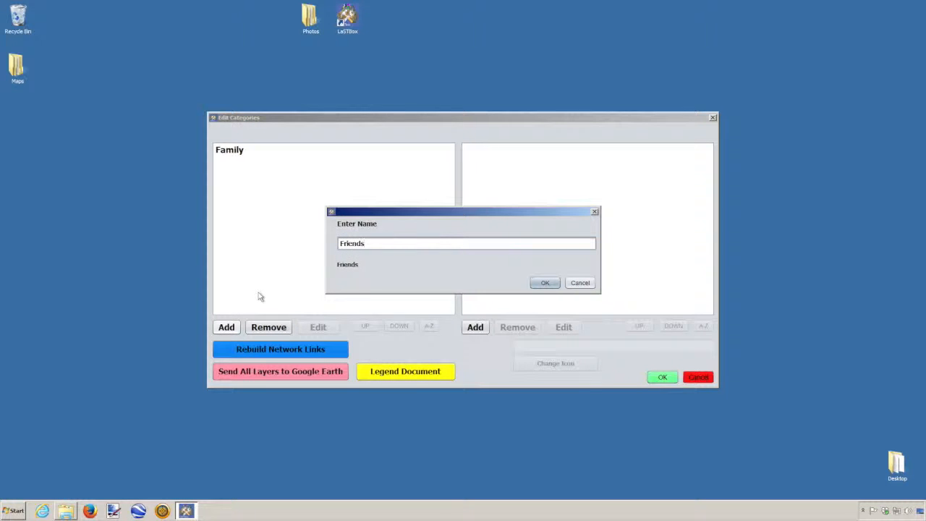
click(545, 282)
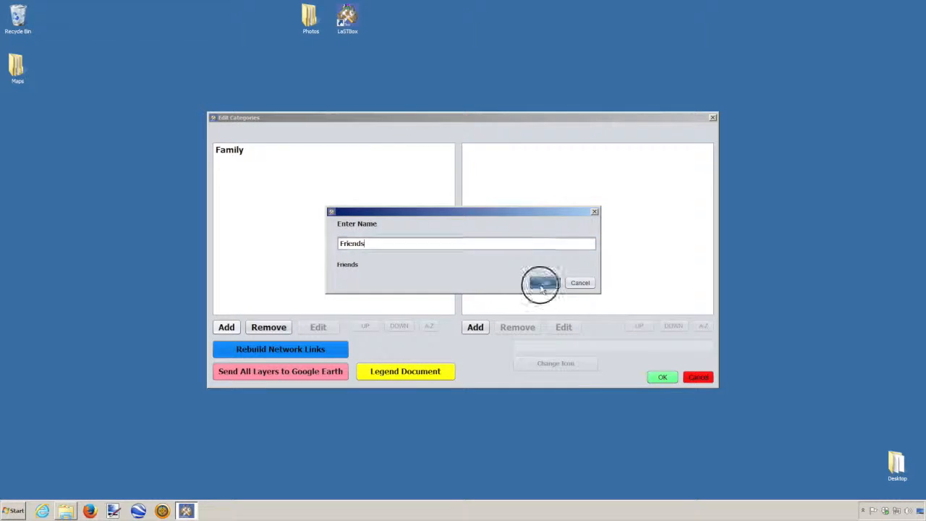
click(226, 328)
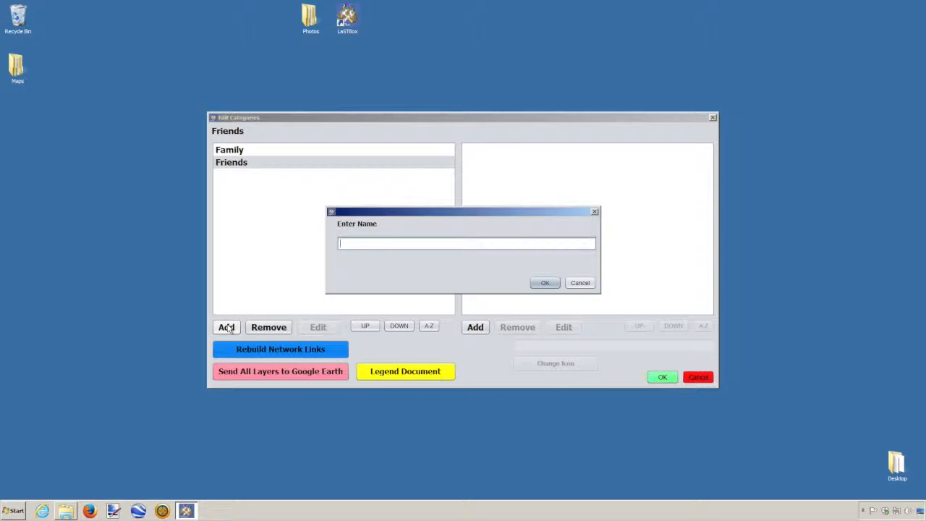
text(Holidays)
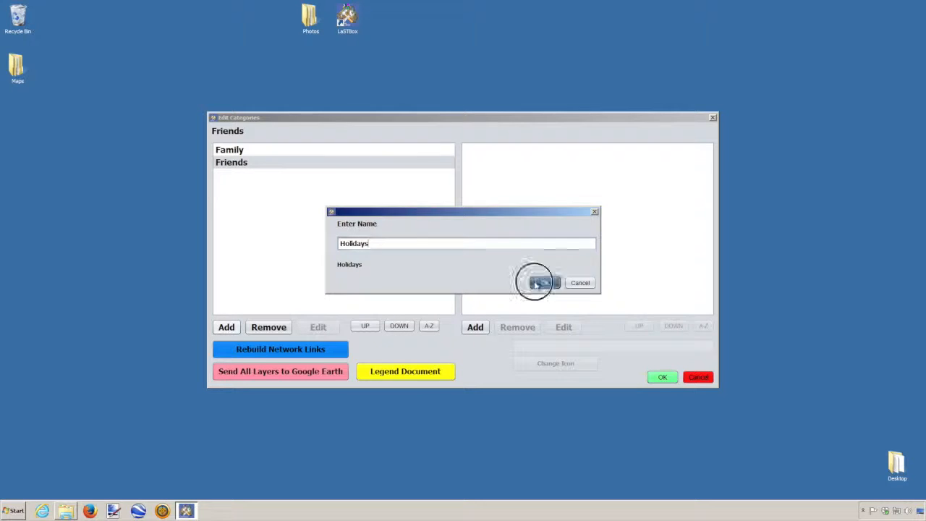
click(540, 283)
click(244, 152)
key(Down)
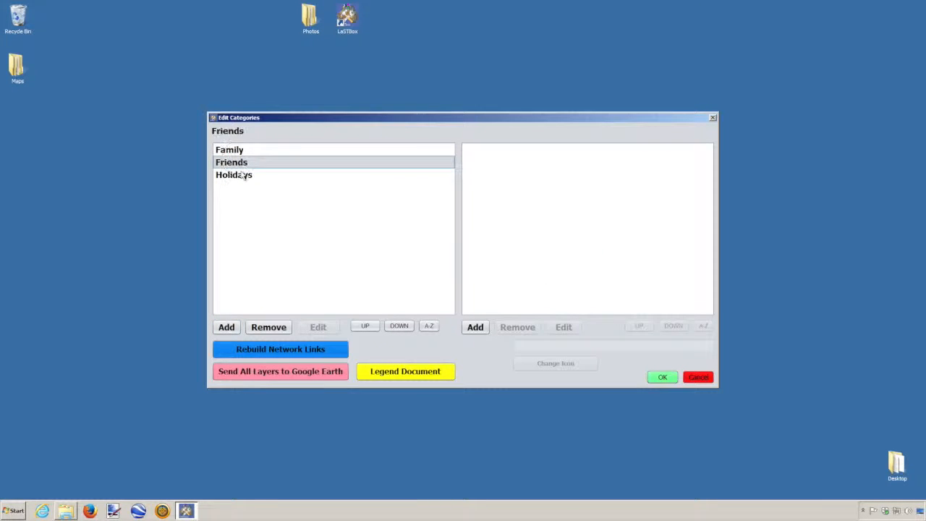
key(Down)
click(244, 152)
click(241, 161)
click(238, 176)
Add the subcategories Mum and Dad, Sister and Uncle to the Family category.
click(239, 151)
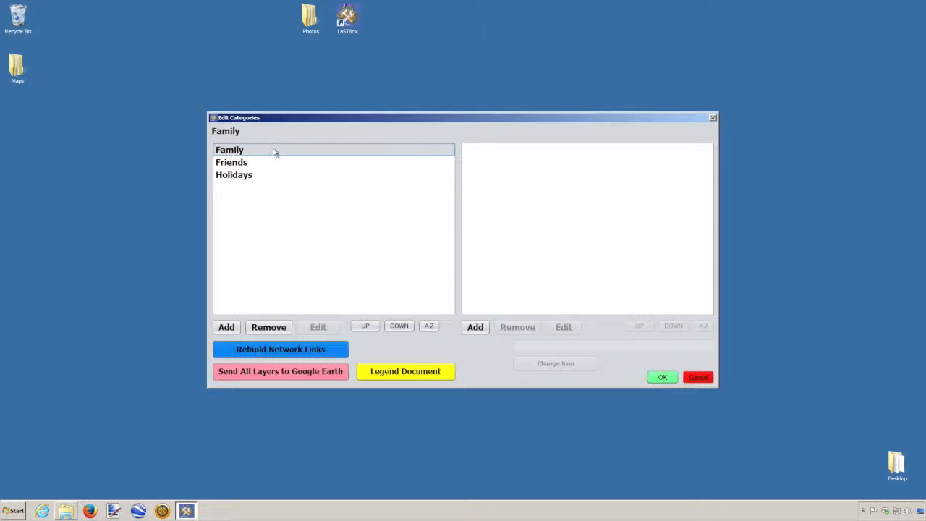
click(475, 327)
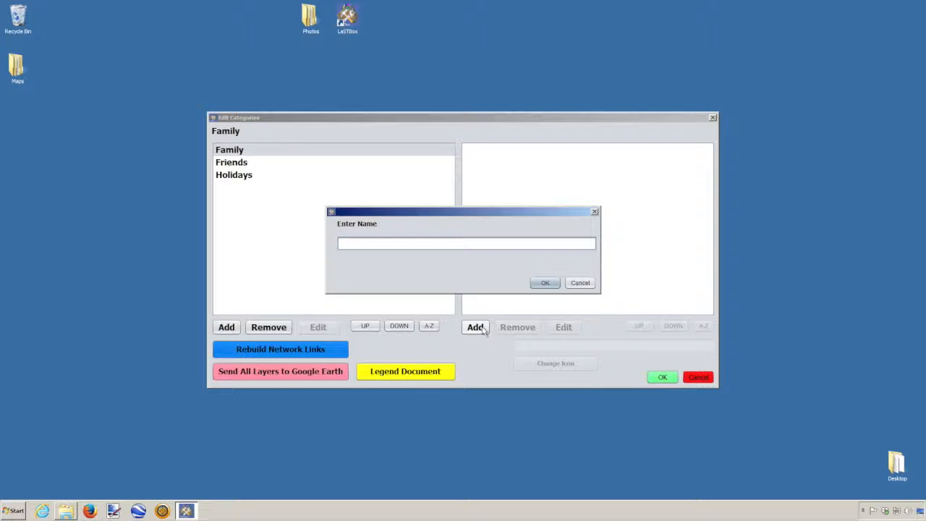
text(Mum and)
text(d)
key(Return)
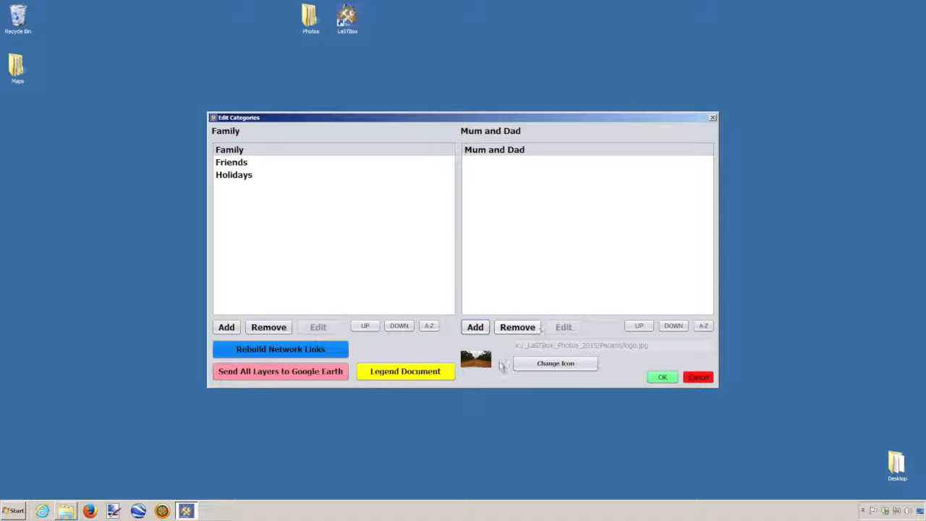
click(478, 328)
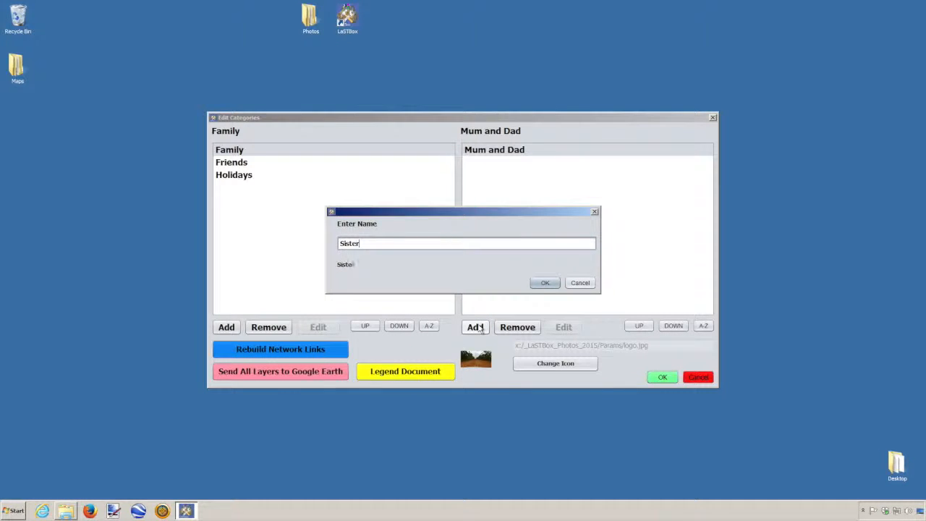
text(Sister)
key(Return)
click(478, 328)
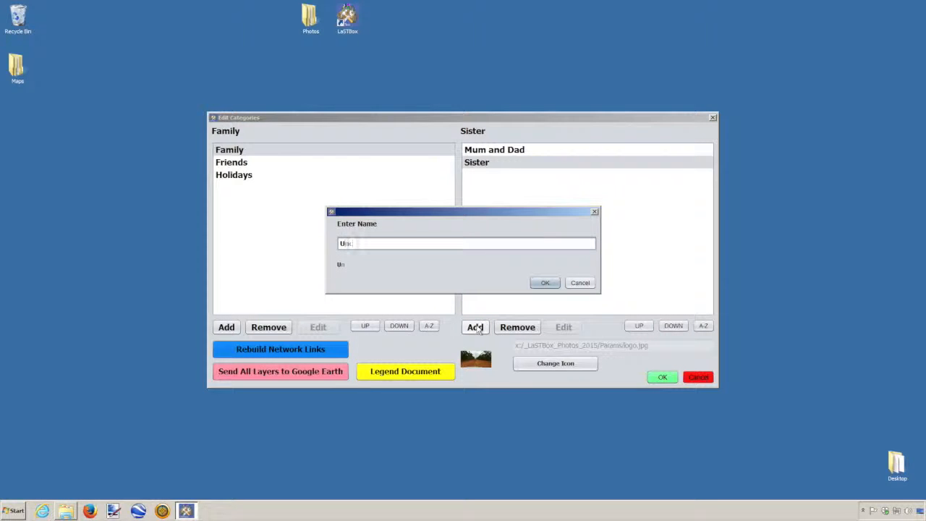
key(Return)
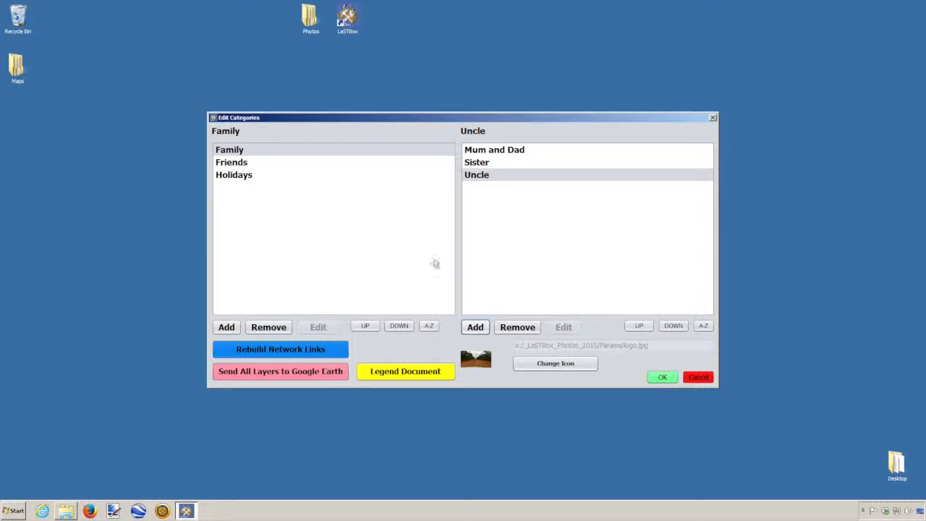
click(239, 149)
click(493, 150)
click(485, 165)
click(486, 176)
click(491, 150)
click(481, 164)
click(479, 176)
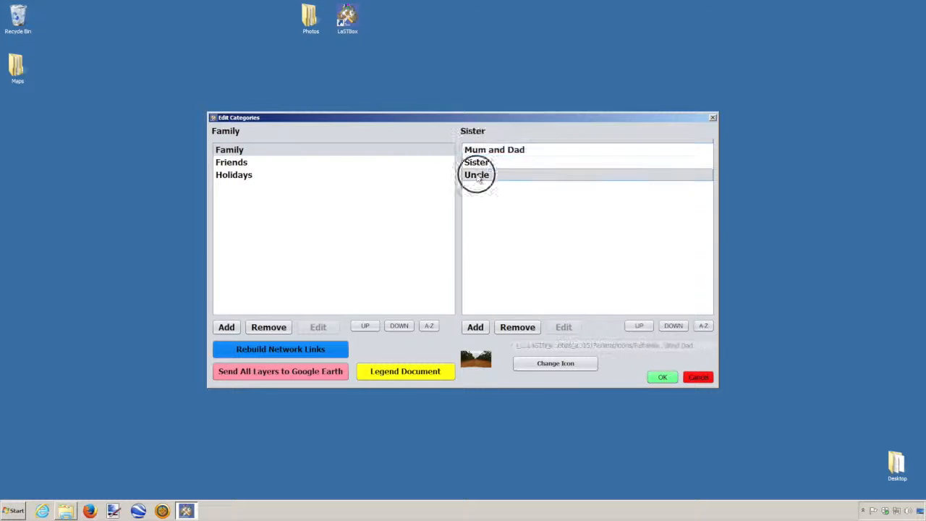
Add two subcategories to the Friends category, each named with a friend's first name.
click(227, 163)
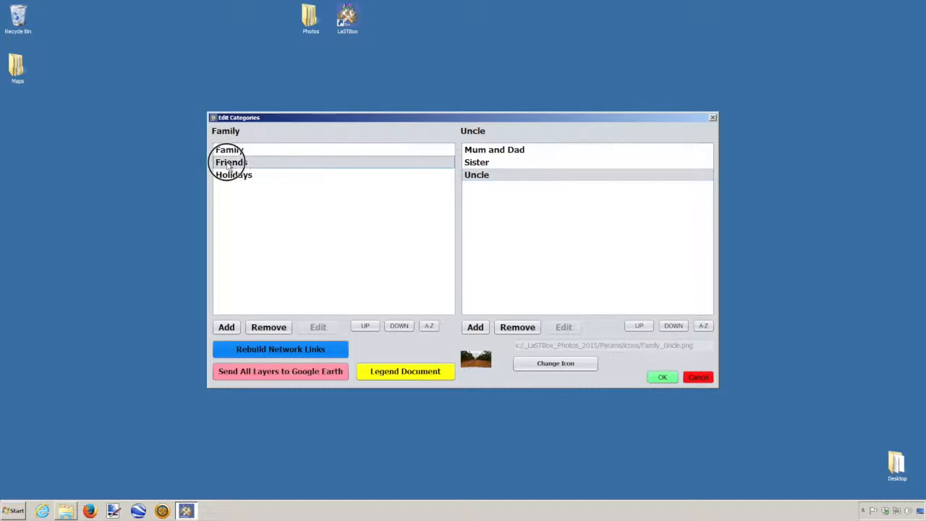
click(480, 330)
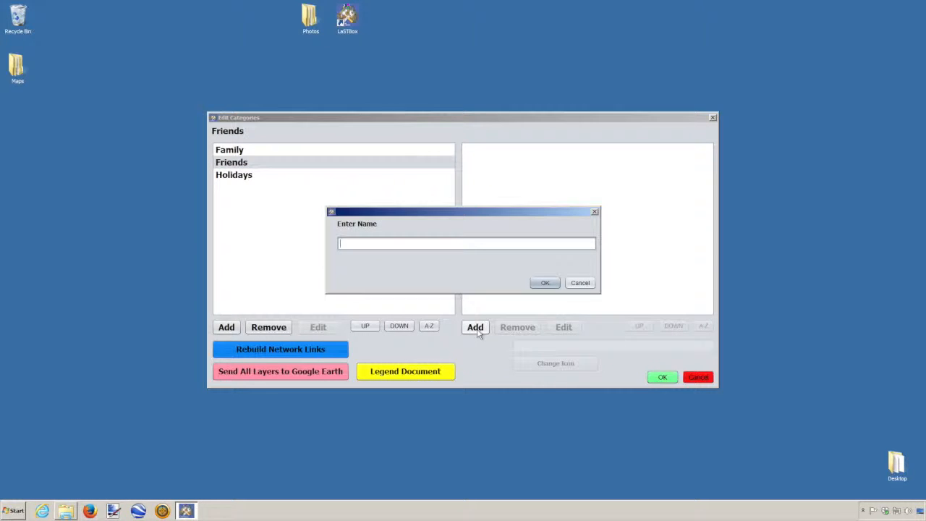
text(Jimmy)
key(Return)
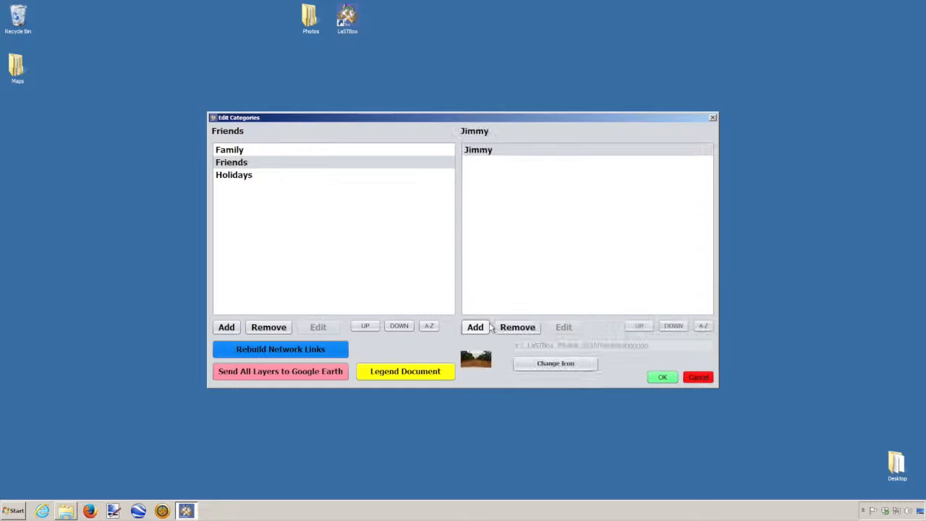
click(476, 328)
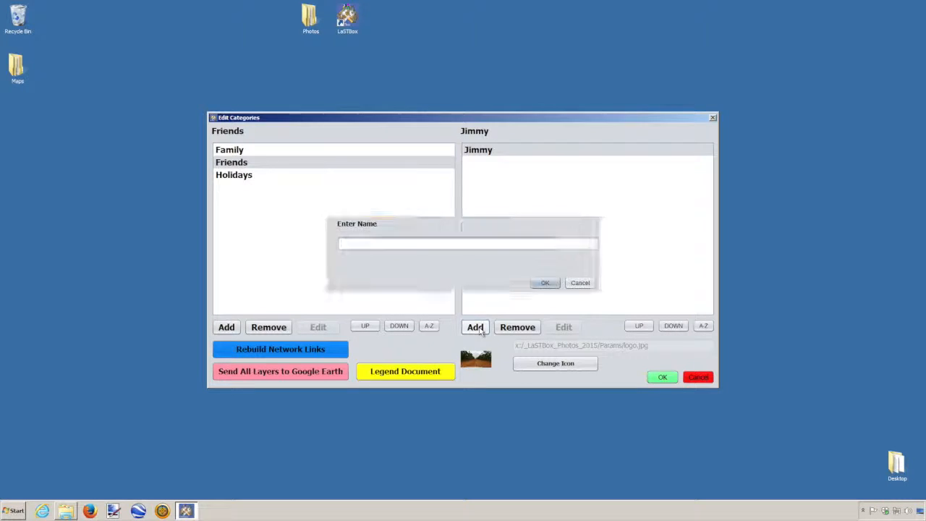
text(Helen)
key(Return)
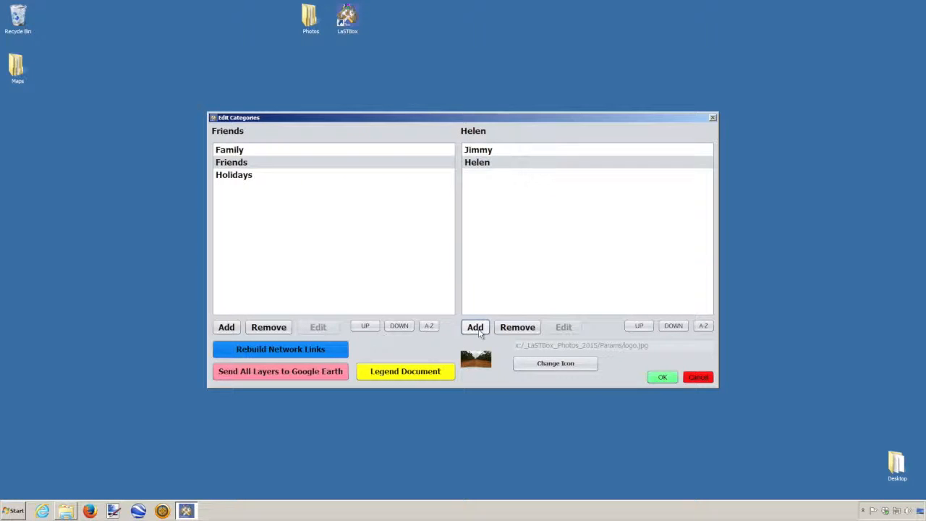
Add two further subcategories to the Friends category, using the first names of two other friends.
click(478, 328)
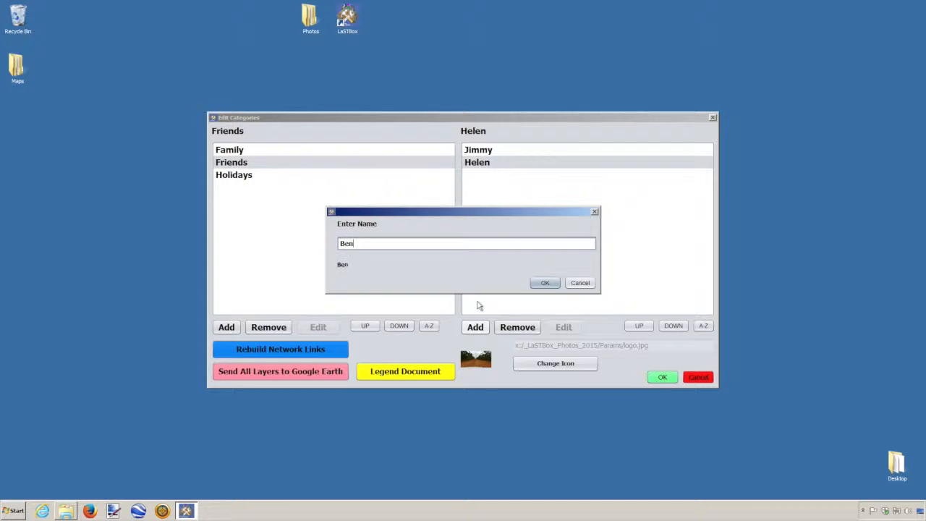
key(Return)
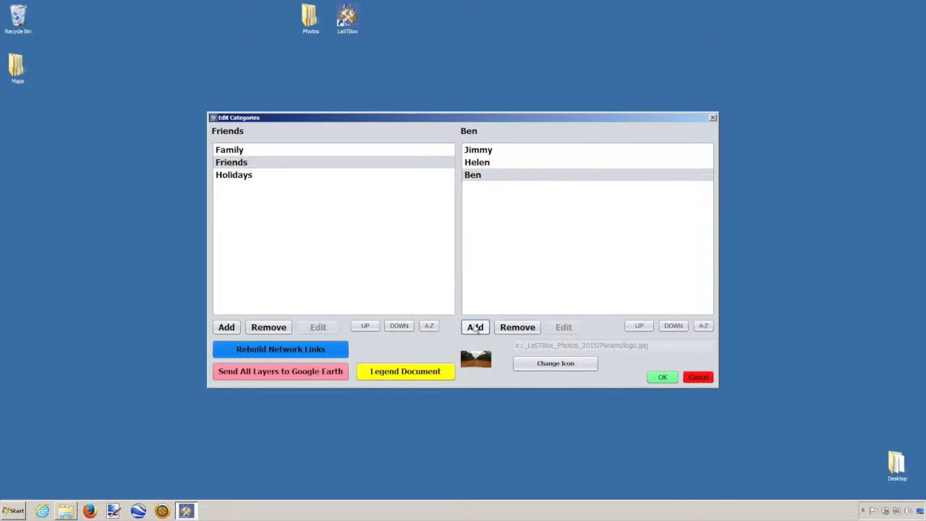
click(475, 327)
text(Mik)
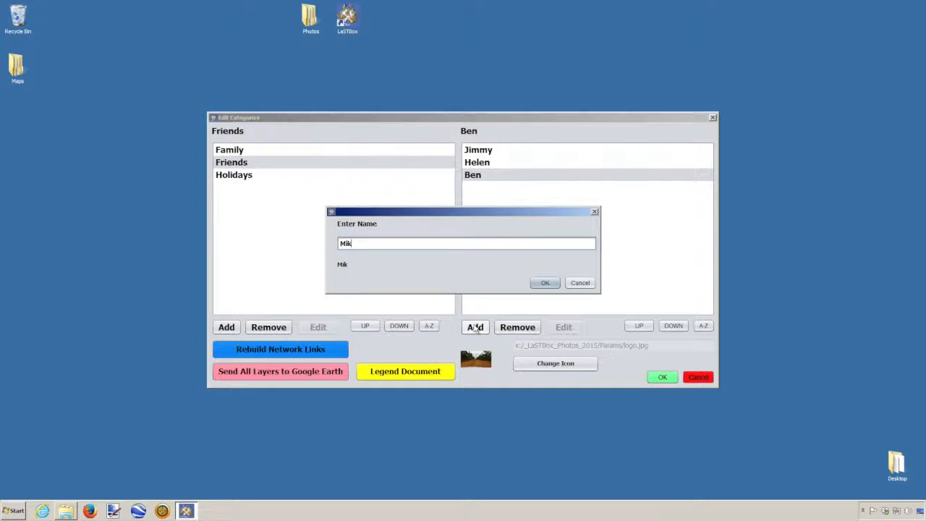
text(e)
key(Return)
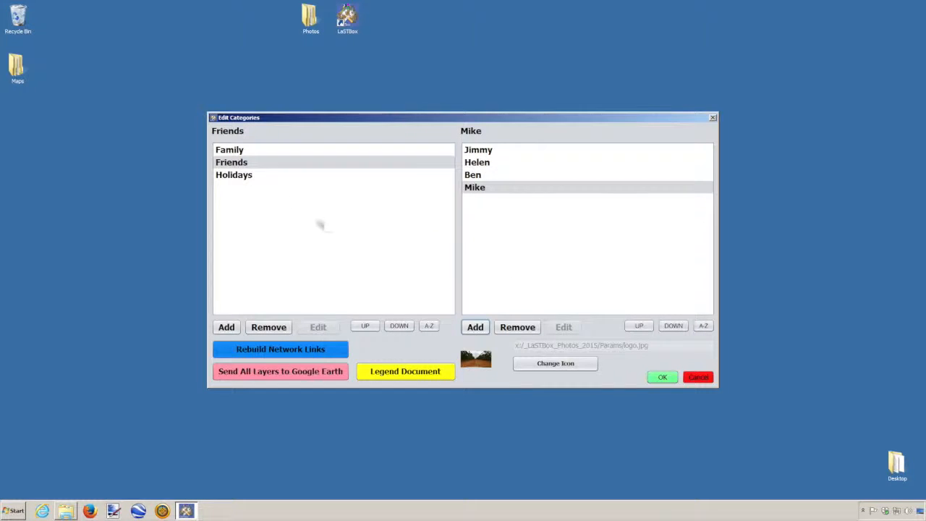
Add the subcategories Bali, France and New York to the Holidays category.
click(235, 175)
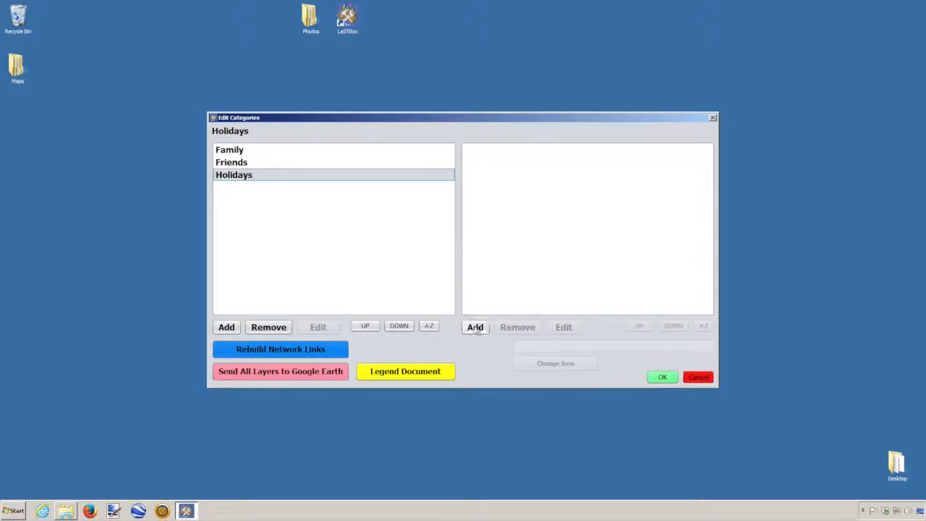
click(475, 327)
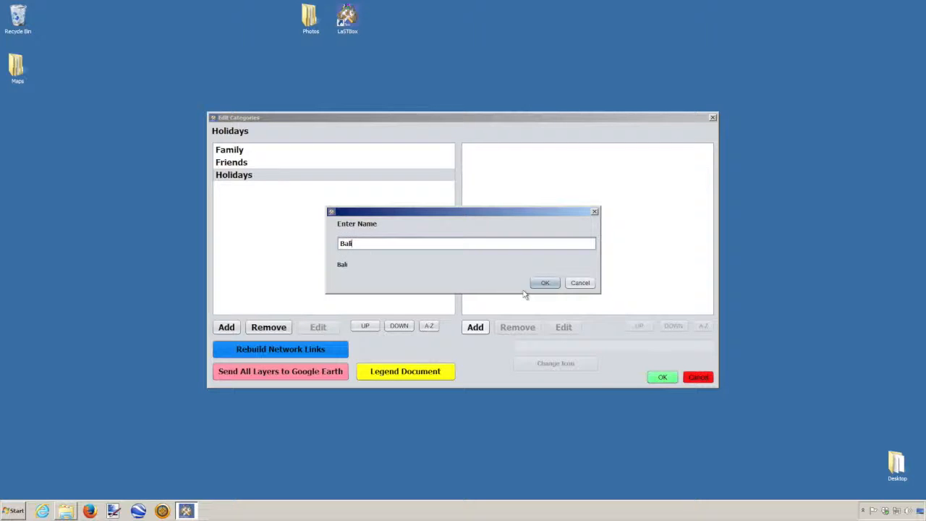
key(Return)
click(476, 327)
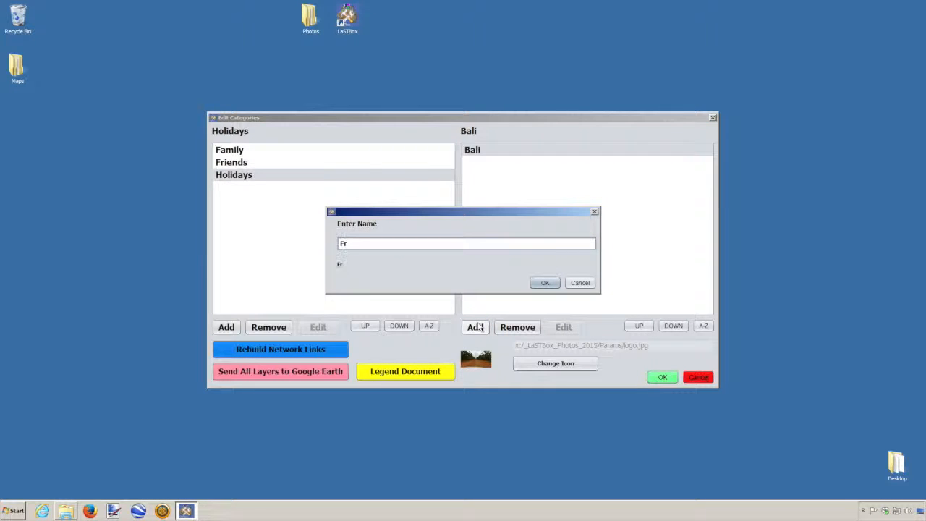
text(France)
key(Return)
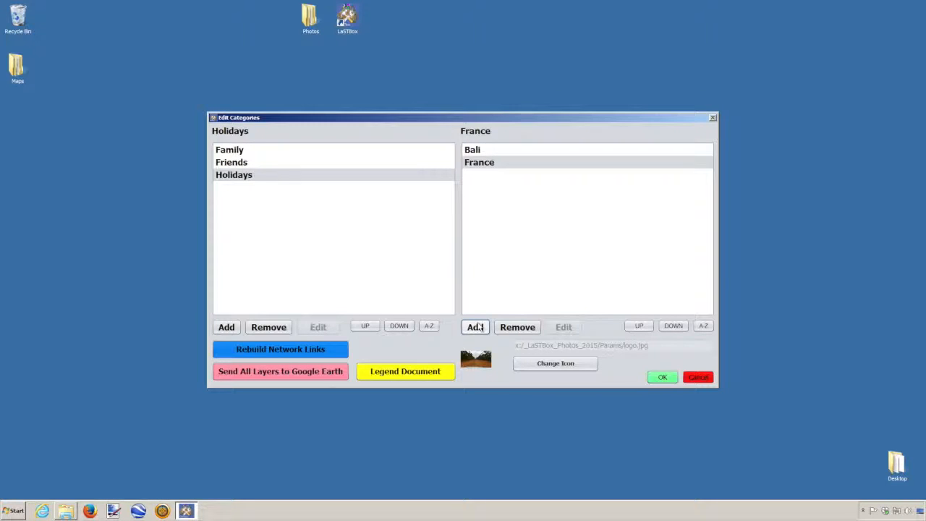
click(475, 327)
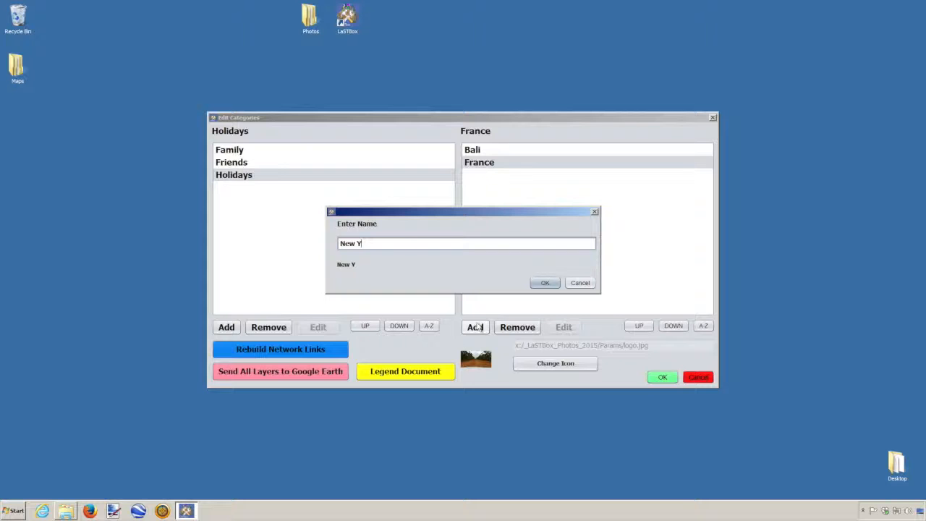
key(Return)
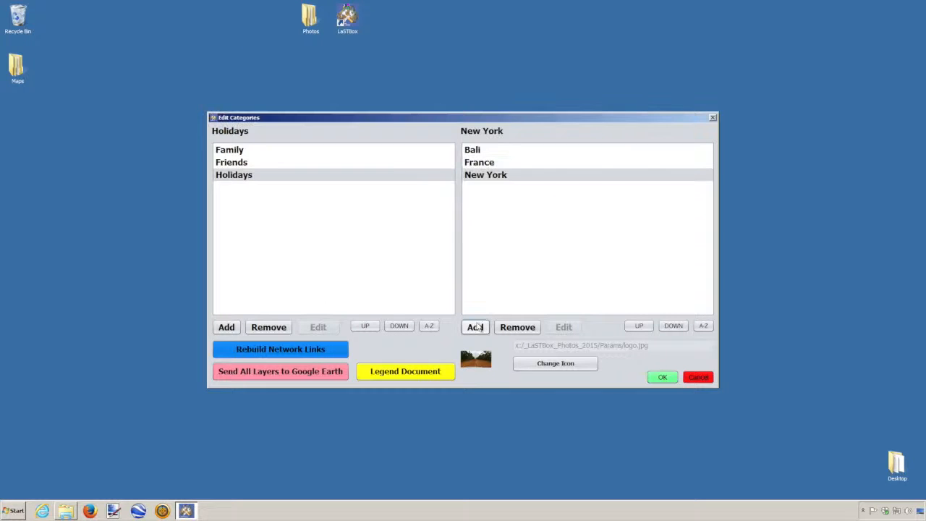
Review the subcategories and their icons under Family and Friends, and the subcategory list under Holidays.
click(243, 150)
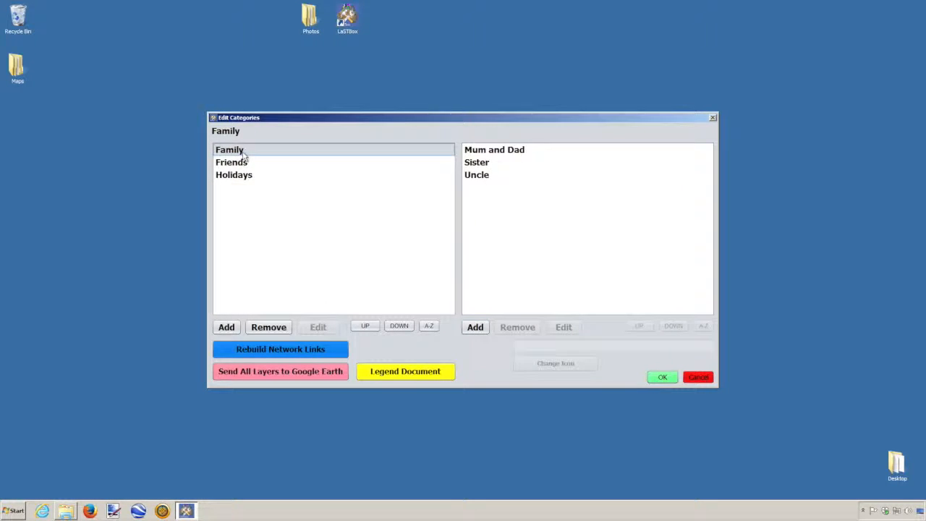
click(497, 152)
click(488, 164)
click(488, 175)
click(250, 162)
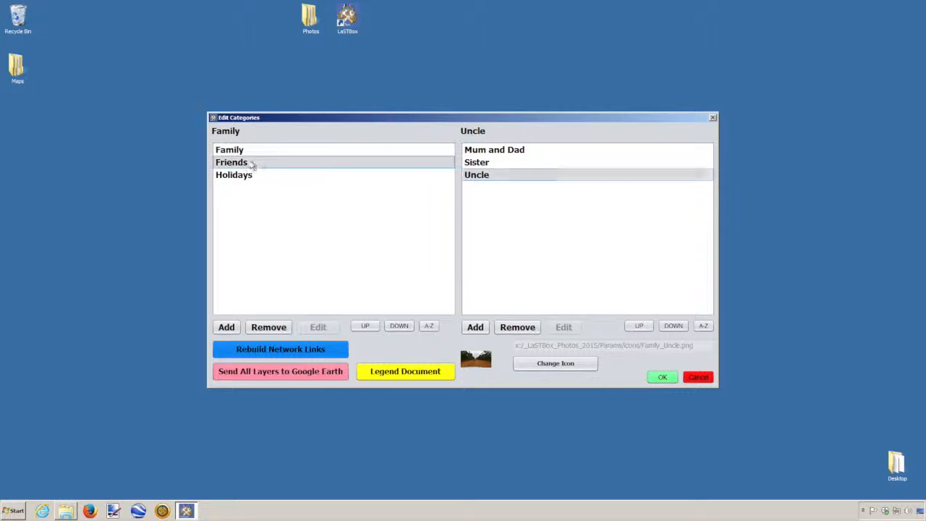
click(478, 150)
click(476, 163)
click(472, 175)
click(475, 189)
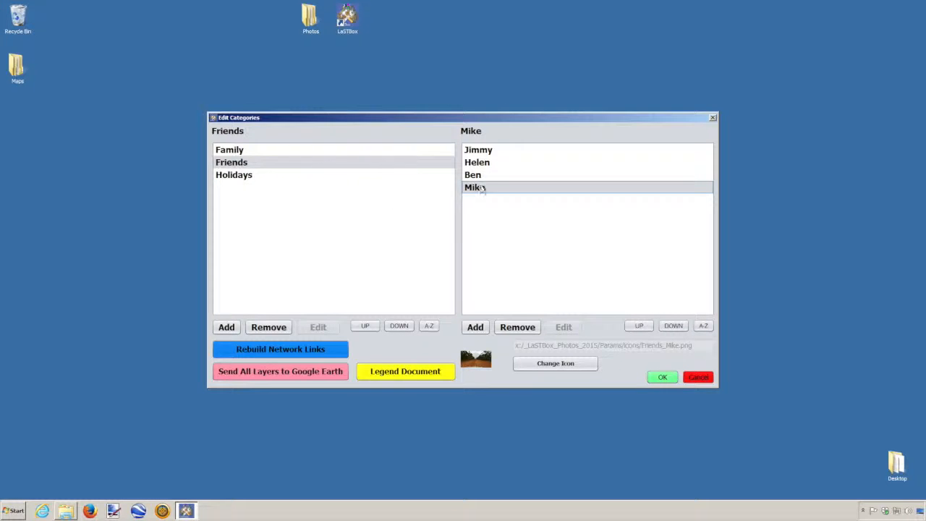
click(238, 178)
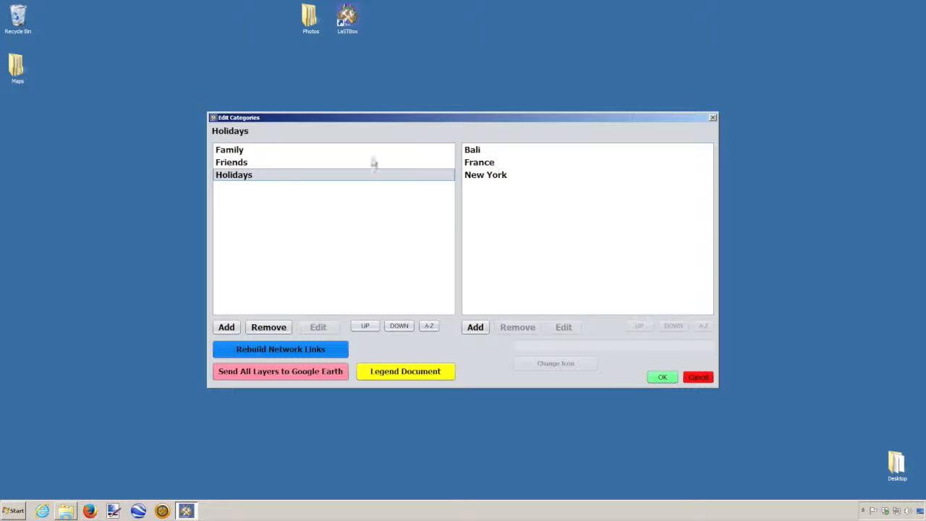
click(231, 163)
Change the icon of Family's Mum and Dad subcategory to Circle - Red.png from the Letters_Numbers icons' Circle Red folder.
click(233, 152)
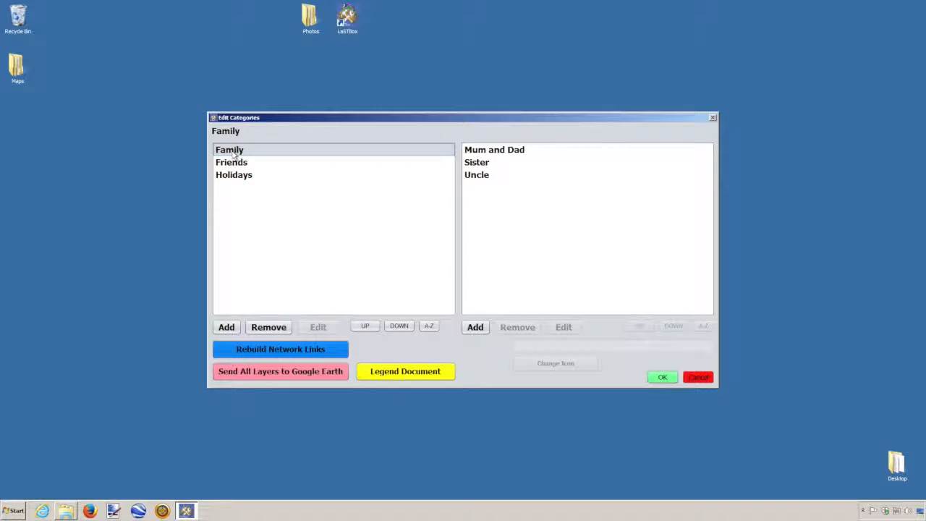
click(474, 152)
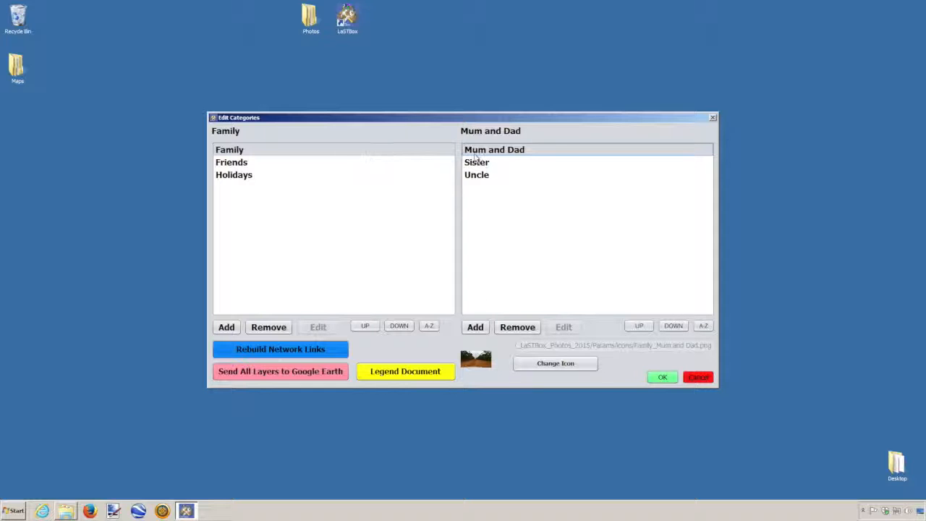
click(539, 366)
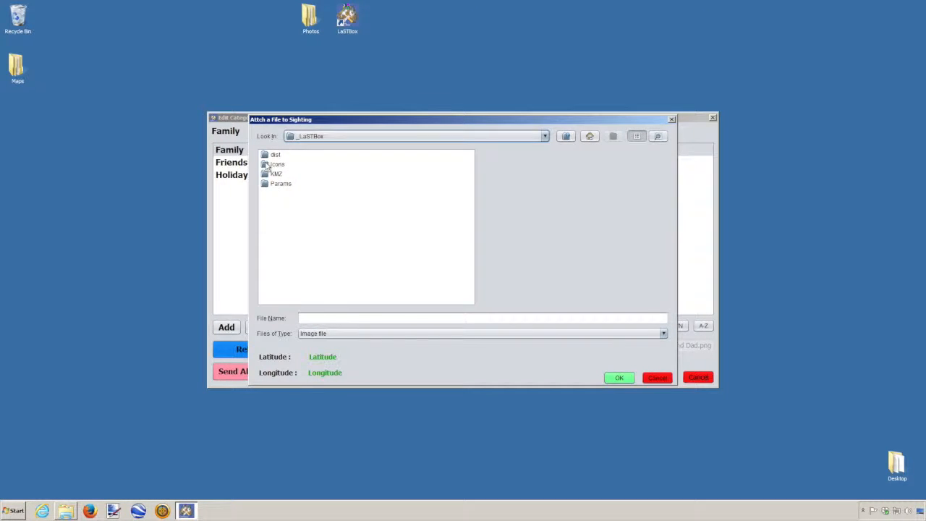
double_click(267, 165)
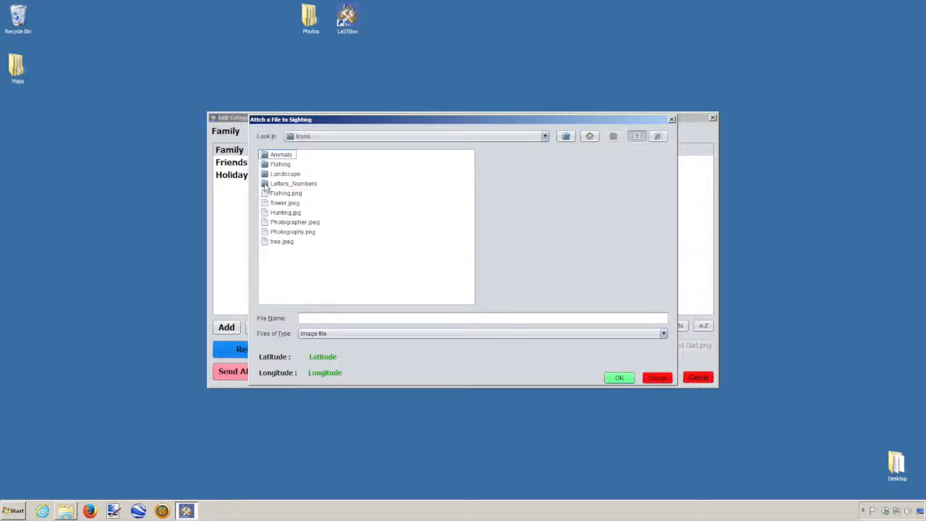
double_click(265, 184)
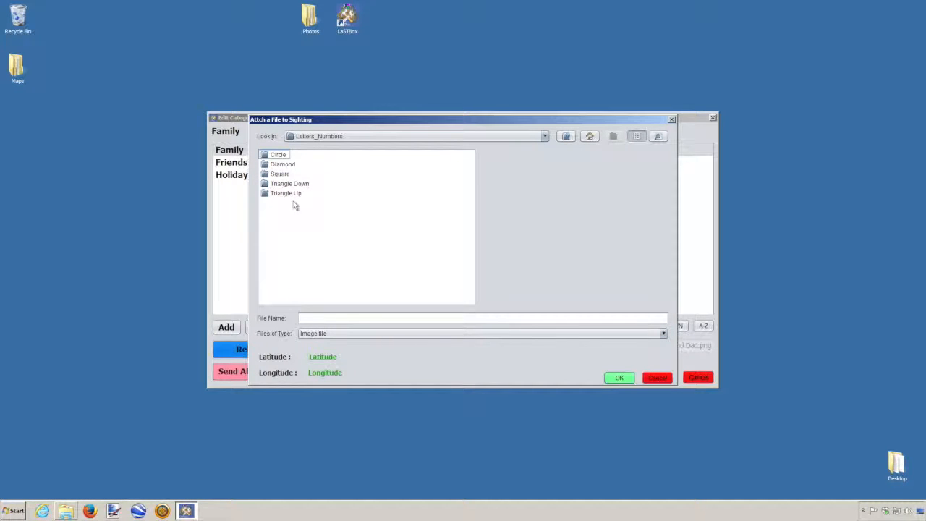
double_click(265, 158)
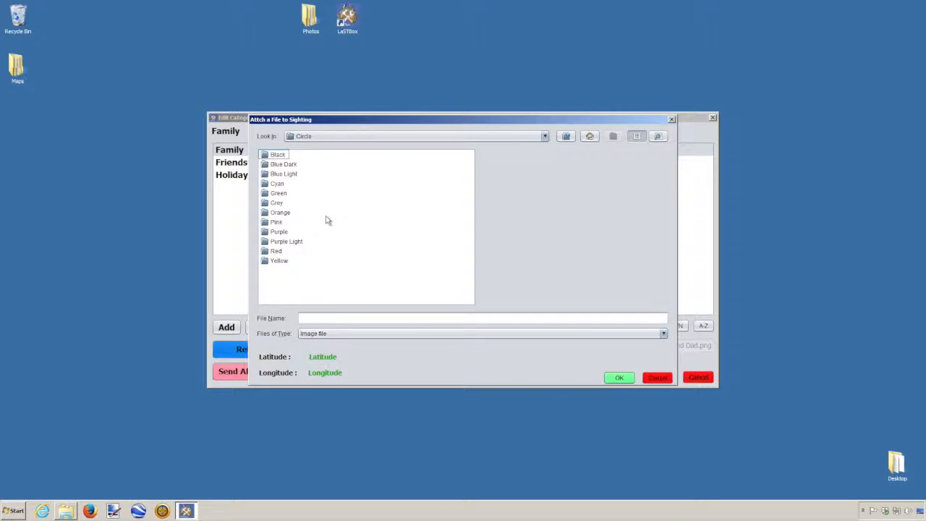
double_click(274, 251)
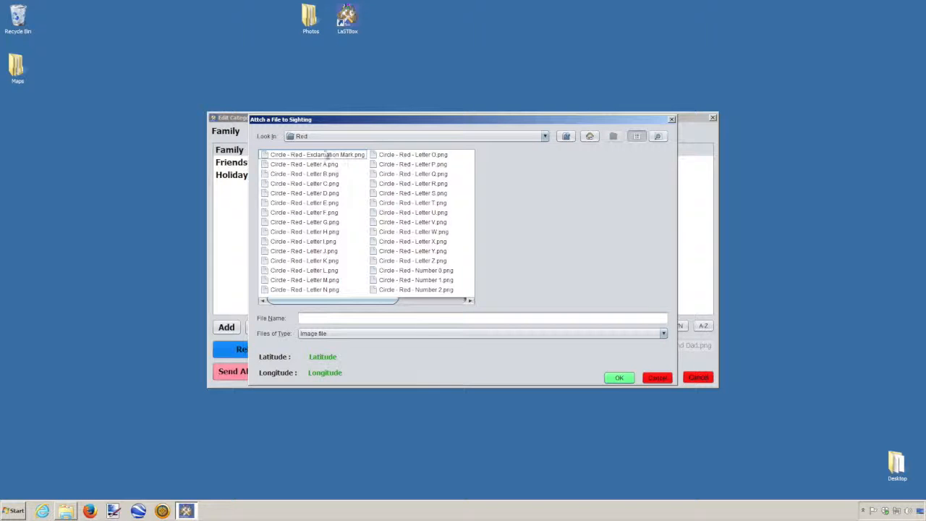
click(435, 301)
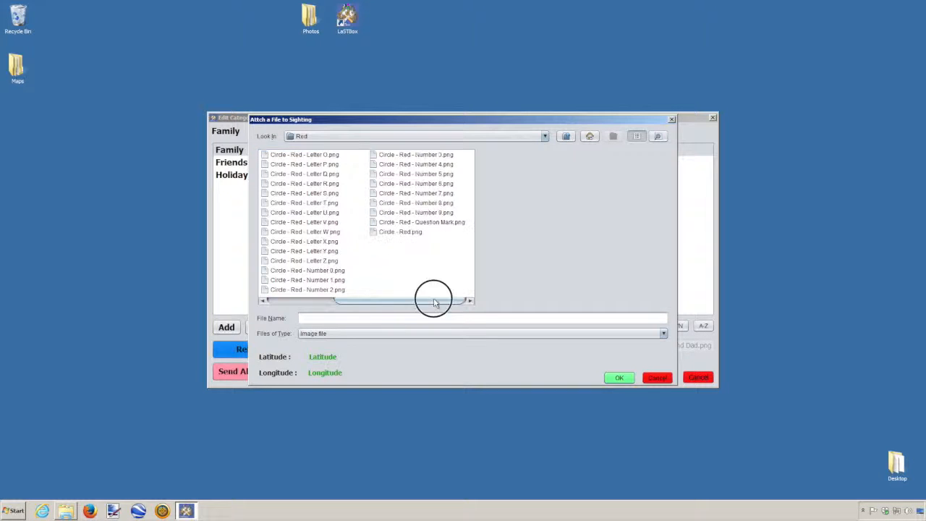
click(413, 233)
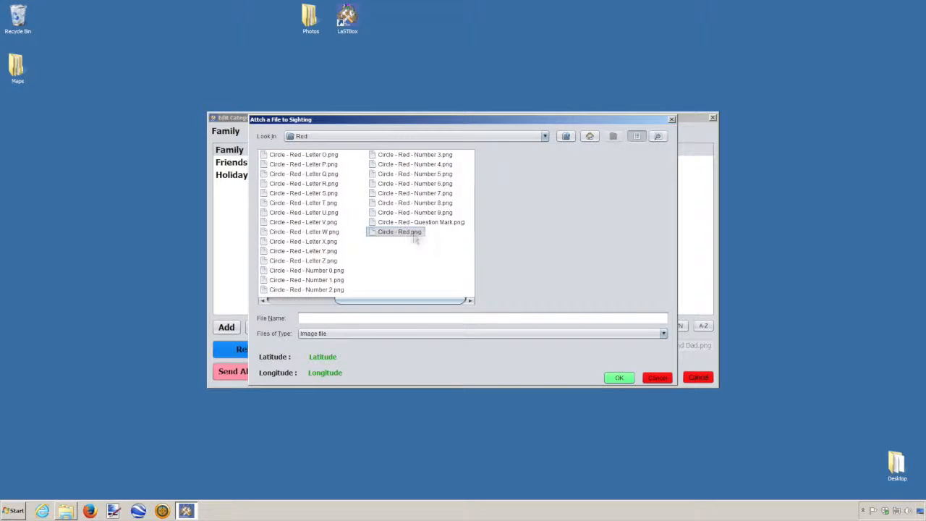
click(618, 378)
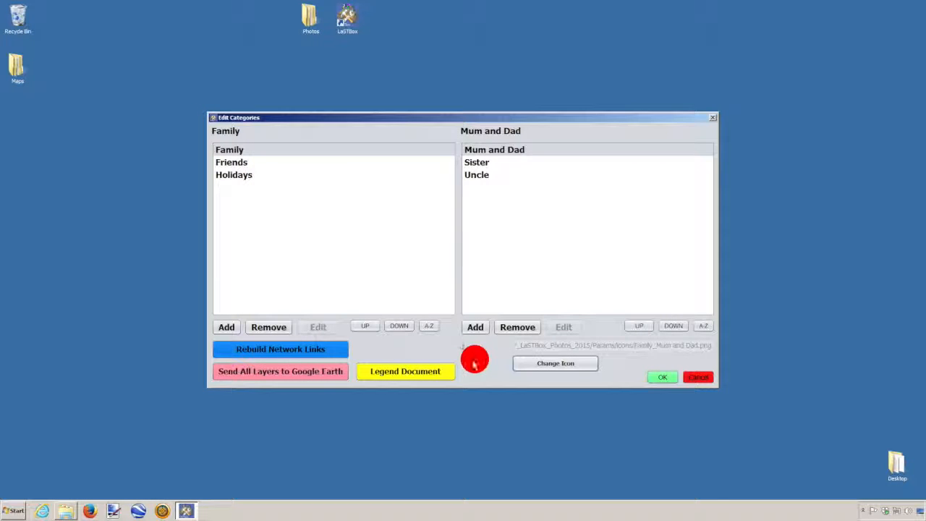
Change the Sister subcategory's icon to Square - Red - Letter S.png and compare it with the Mum and Dad icon.
click(481, 166)
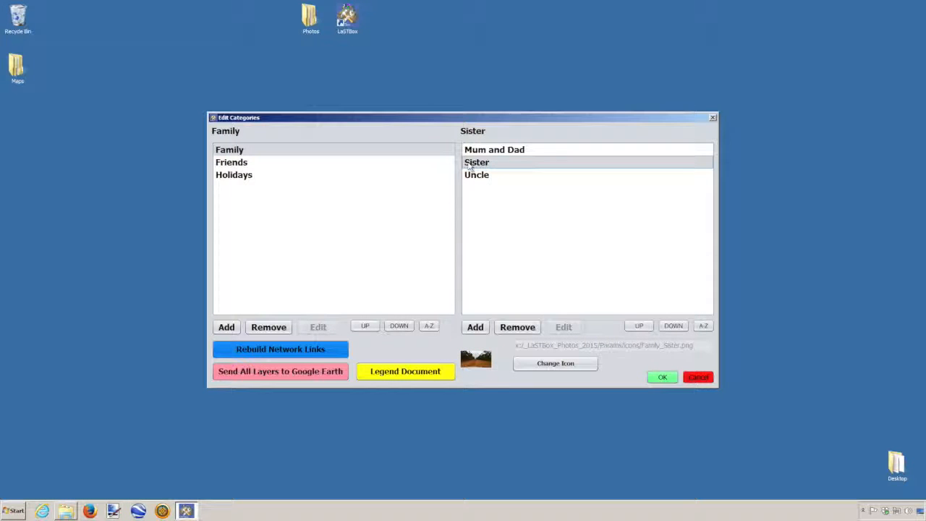
click(548, 368)
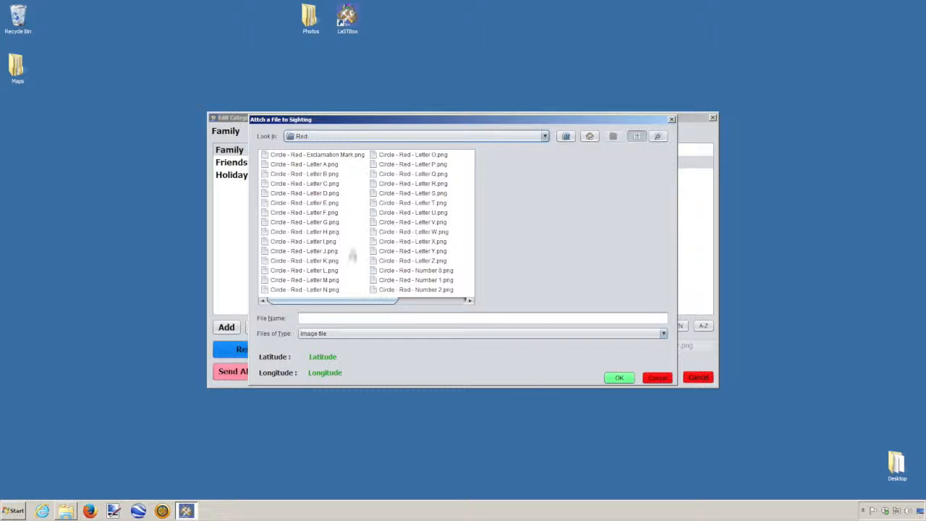
click(567, 137)
click(566, 137)
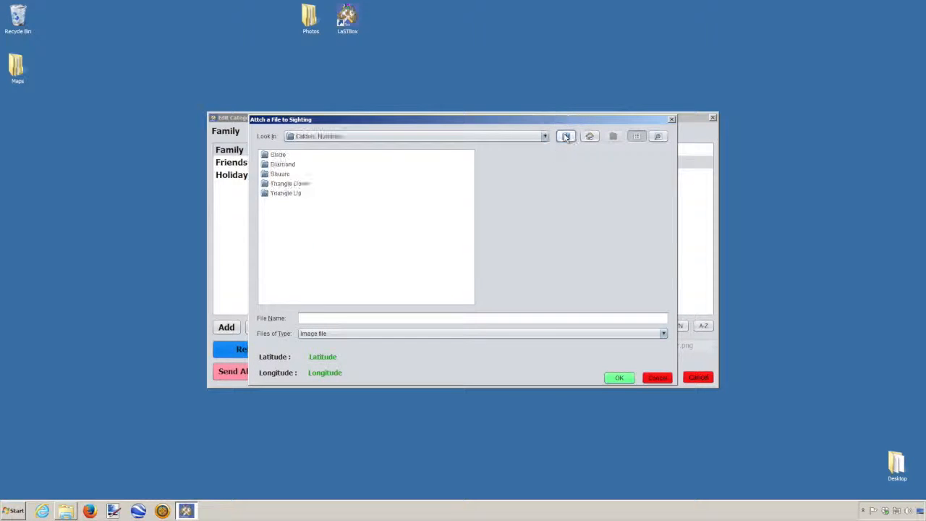
double_click(282, 175)
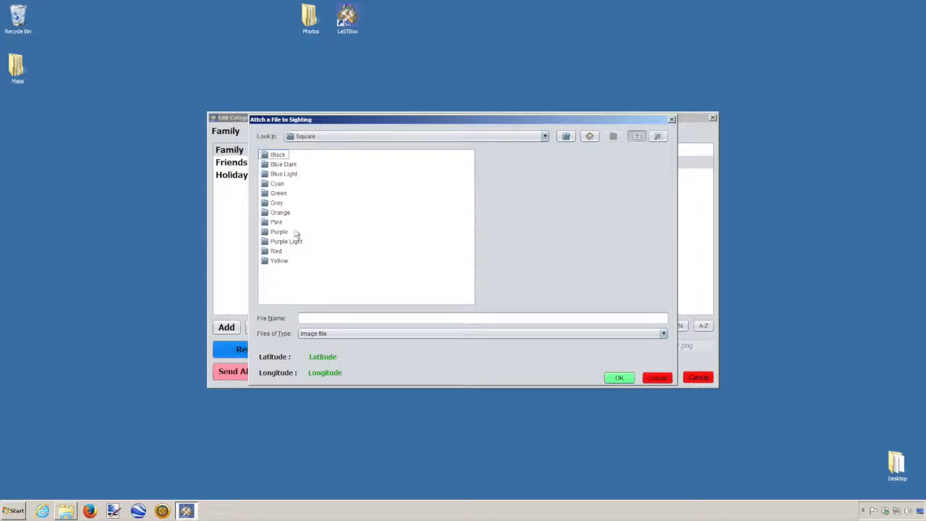
double_click(277, 252)
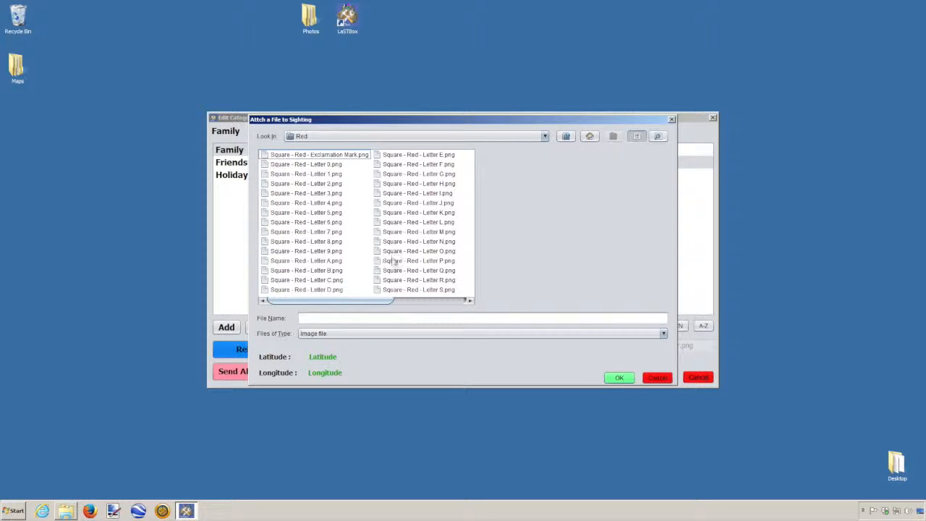
click(443, 290)
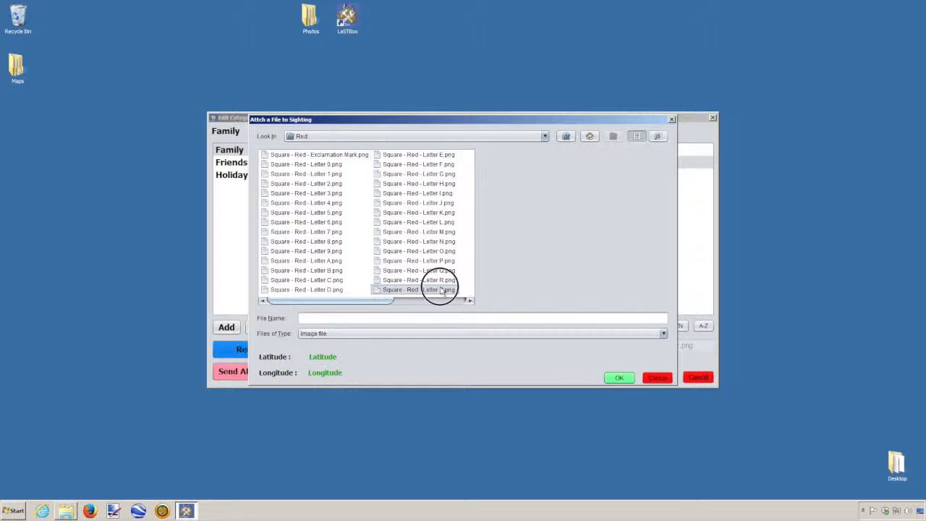
click(617, 378)
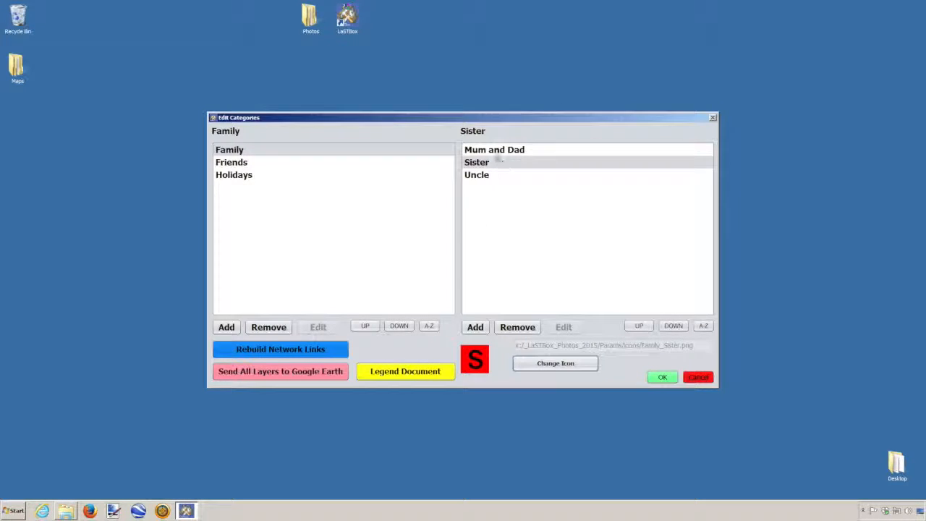
click(495, 150)
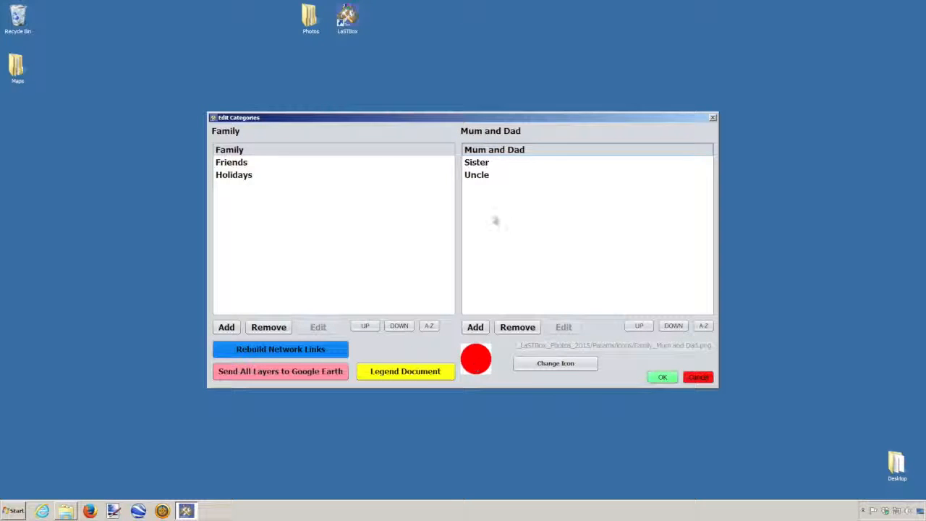
Change Family's Uncle subcategory icon to Diamond - Red - Letter U.png from the Diamond Red folder and compare it with the other Family icons.
click(480, 177)
click(541, 366)
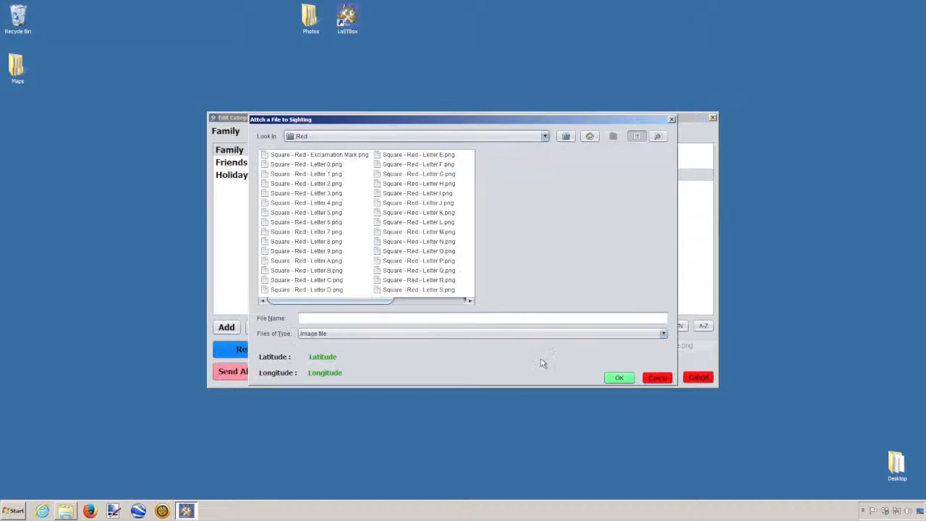
click(568, 138)
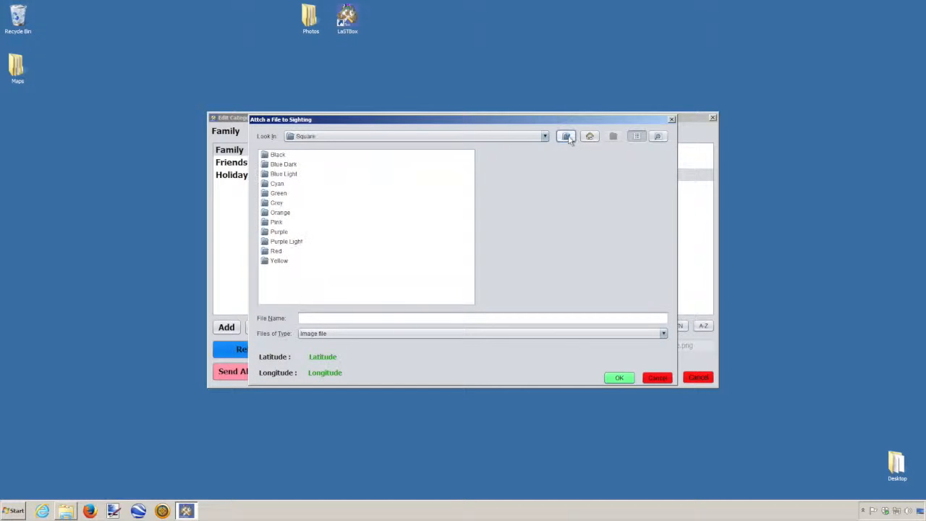
click(568, 137)
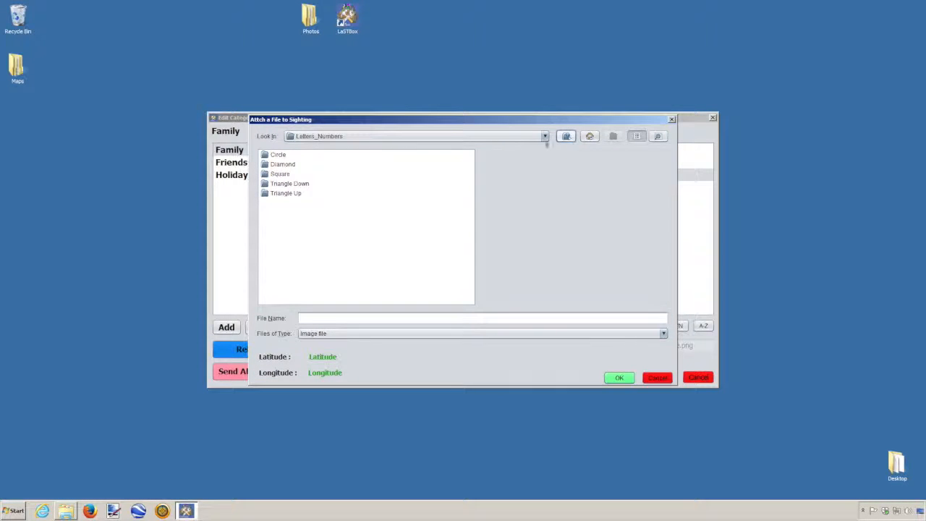
double_click(282, 165)
double_click(276, 251)
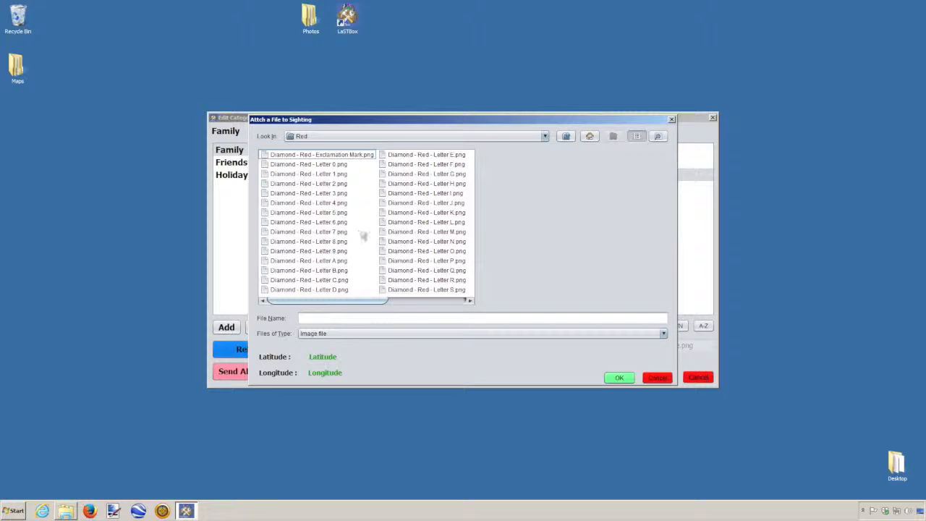
click(446, 303)
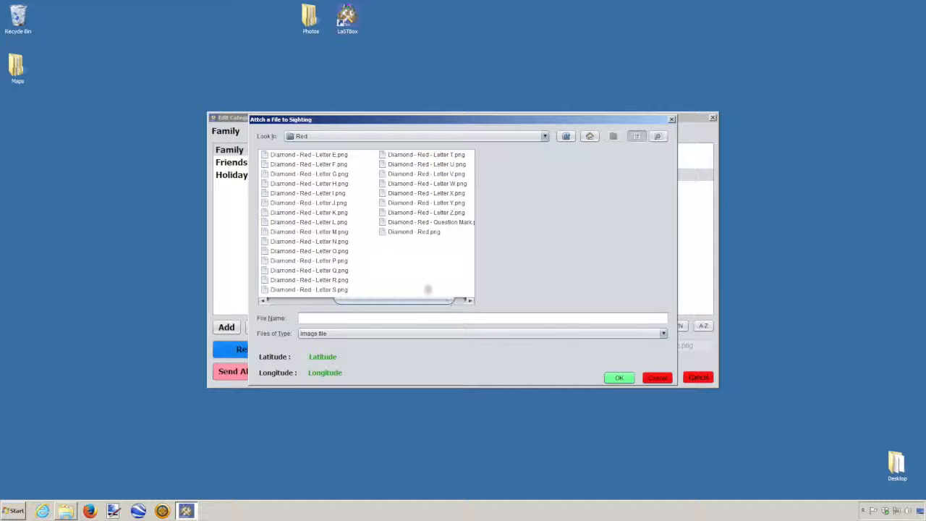
click(444, 165)
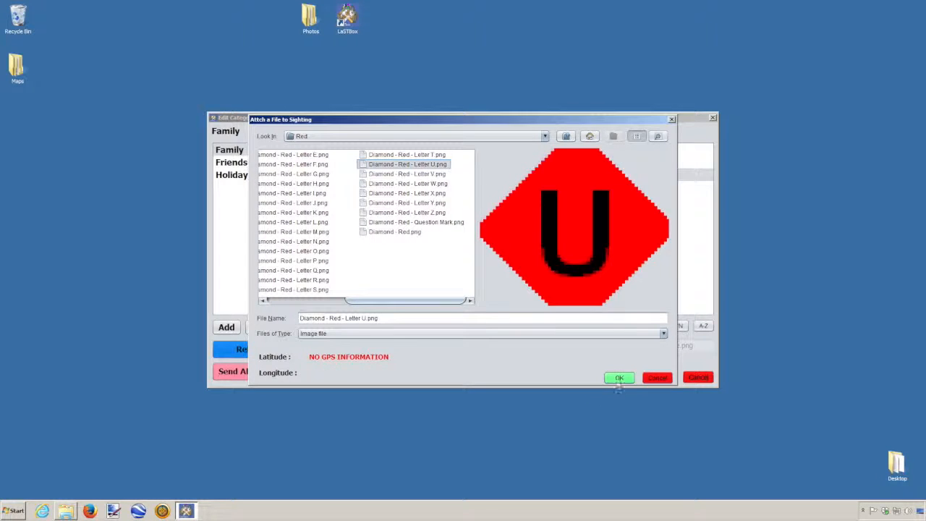
click(619, 377)
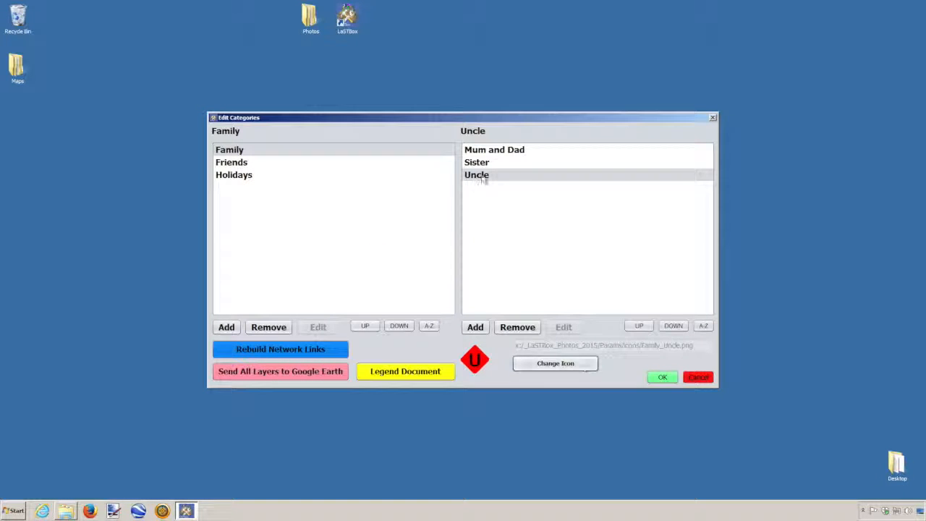
click(487, 151)
click(486, 165)
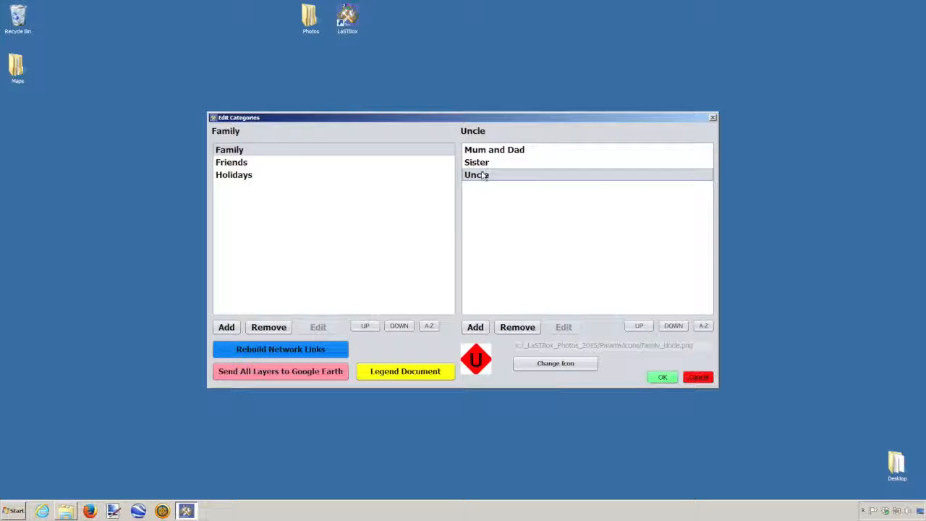
Change the icon of the first Friends subcategory to Triangle Up - Yellow - Letter J.png from the Letters_Numbers icons' Triangle Up Yellow folder.
click(236, 165)
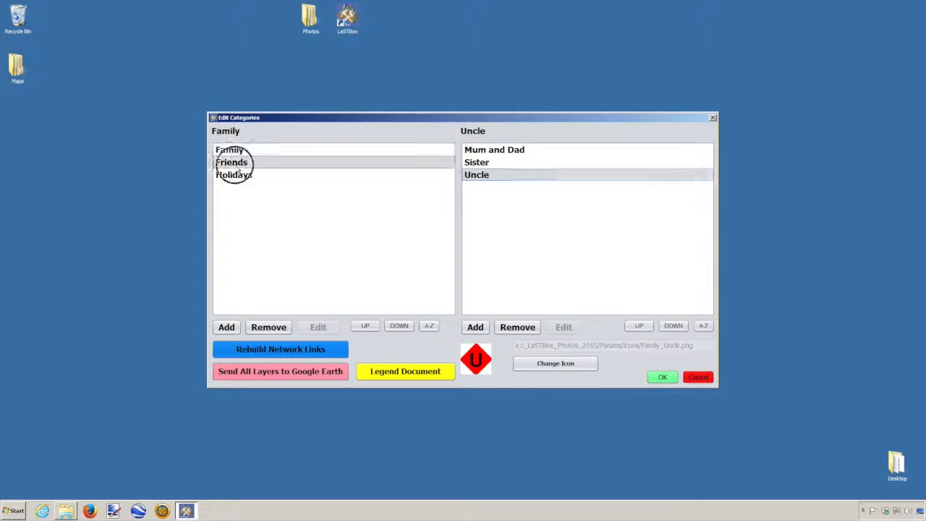
click(483, 152)
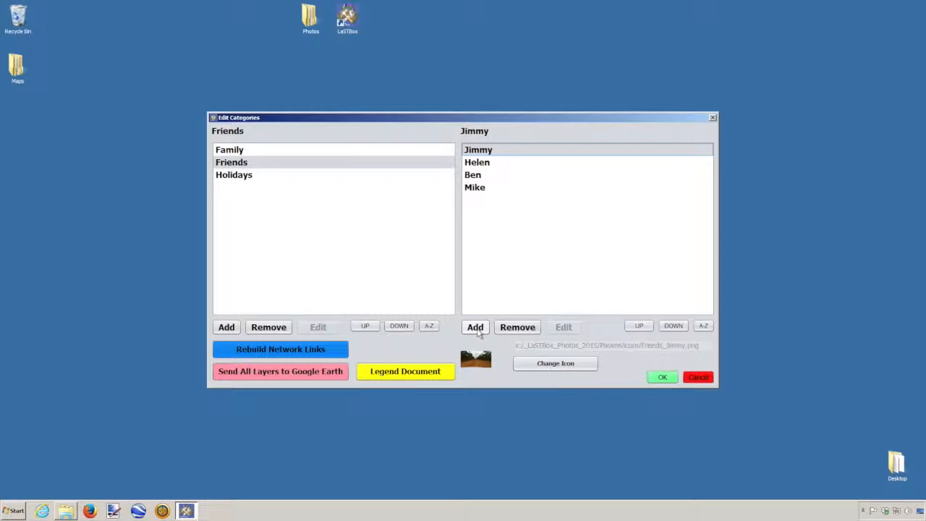
click(540, 368)
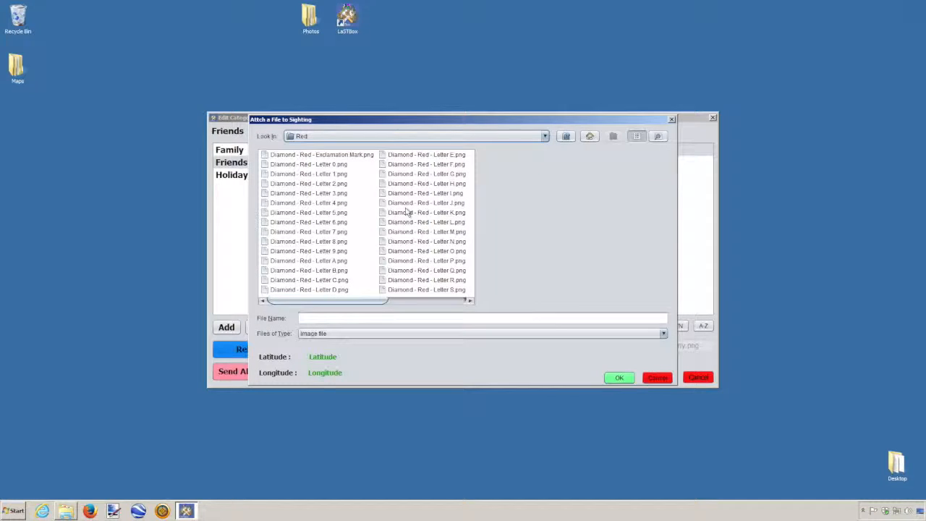
click(566, 136)
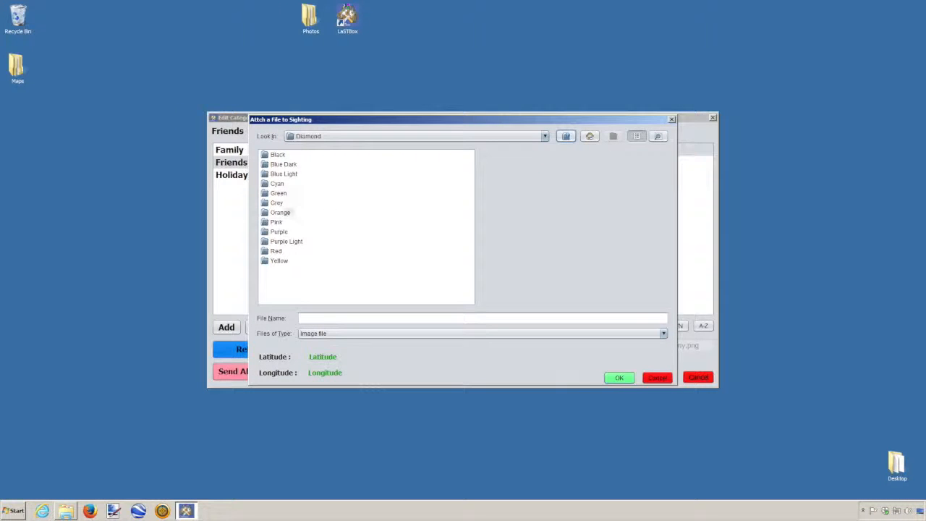
double_click(279, 261)
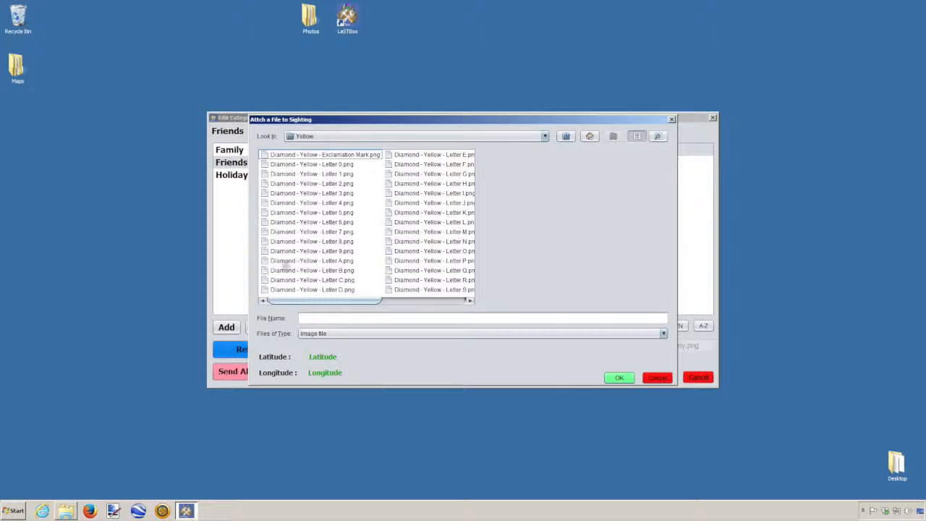
click(567, 136)
click(570, 137)
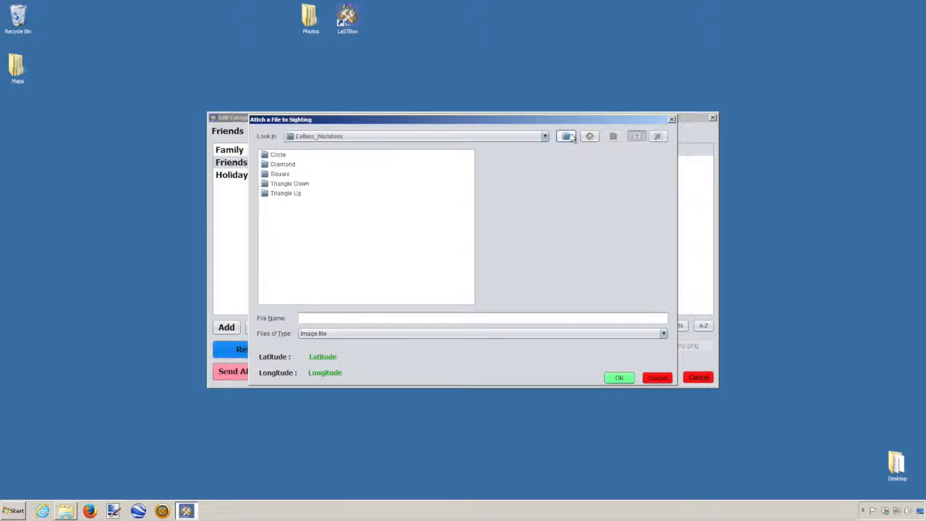
double_click(286, 193)
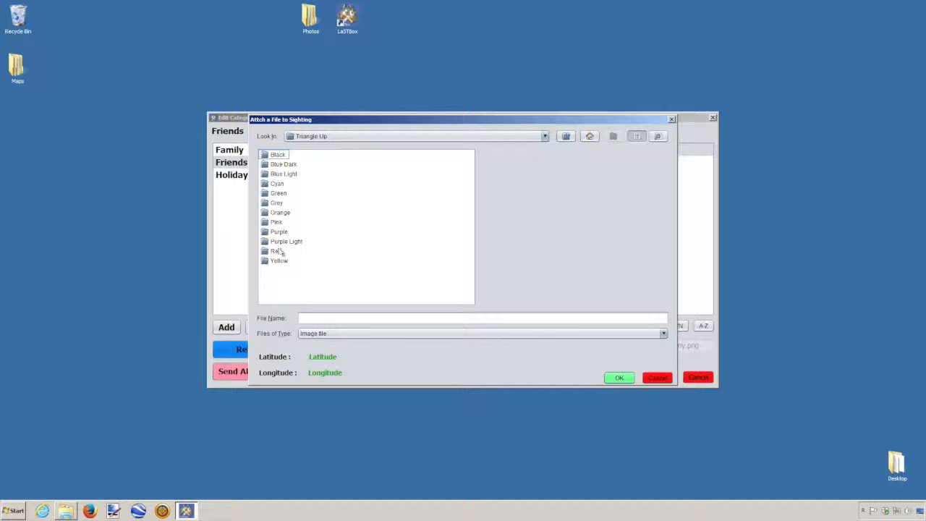
double_click(281, 260)
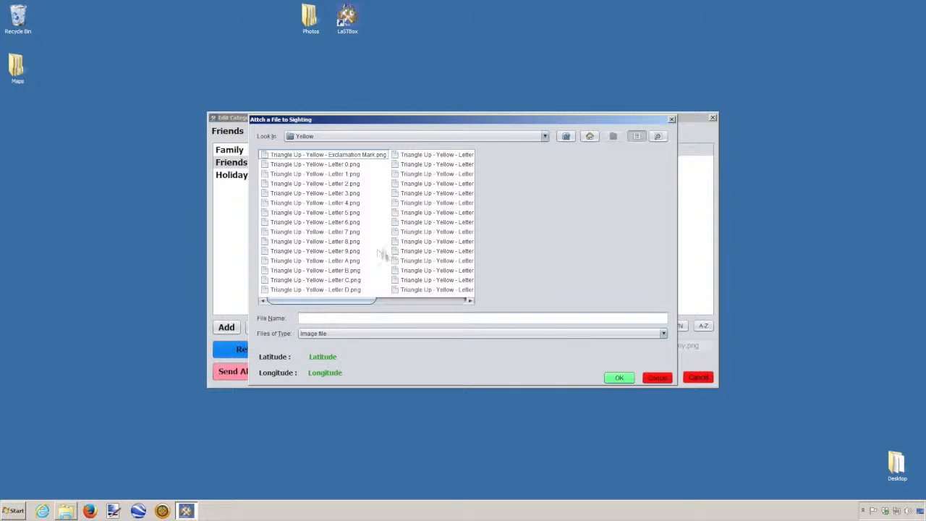
click(437, 301)
click(345, 204)
click(616, 377)
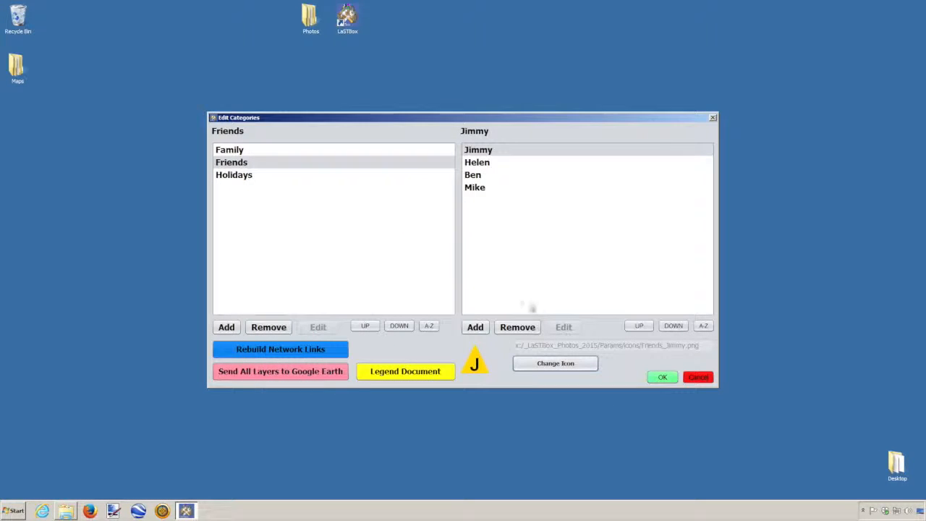
Change the icon of the second Friends subcategory to Triangle Up - Yellow - Letter H.png.
click(482, 165)
click(543, 363)
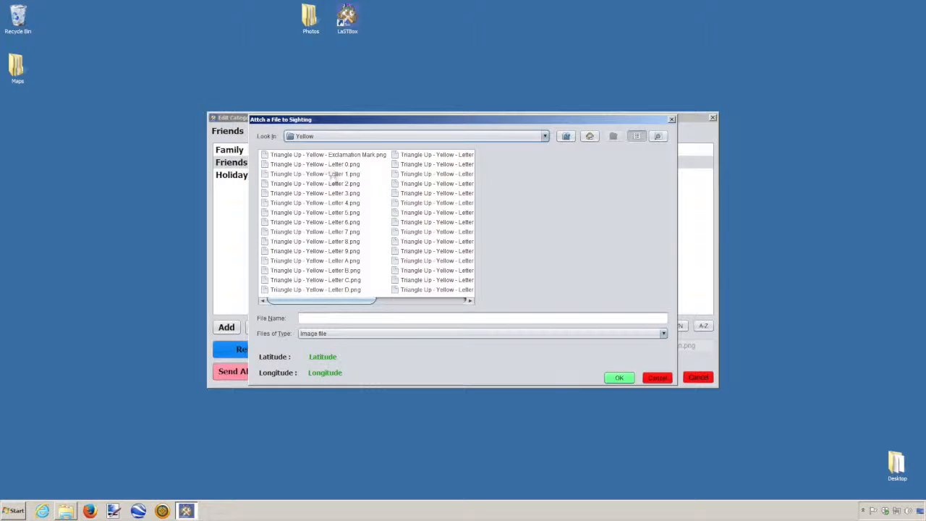
click(437, 301)
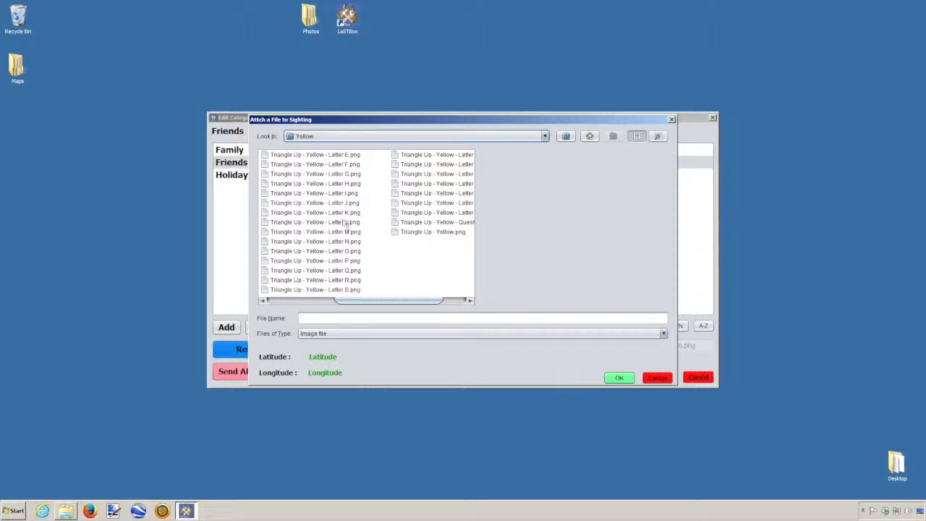
click(351, 183)
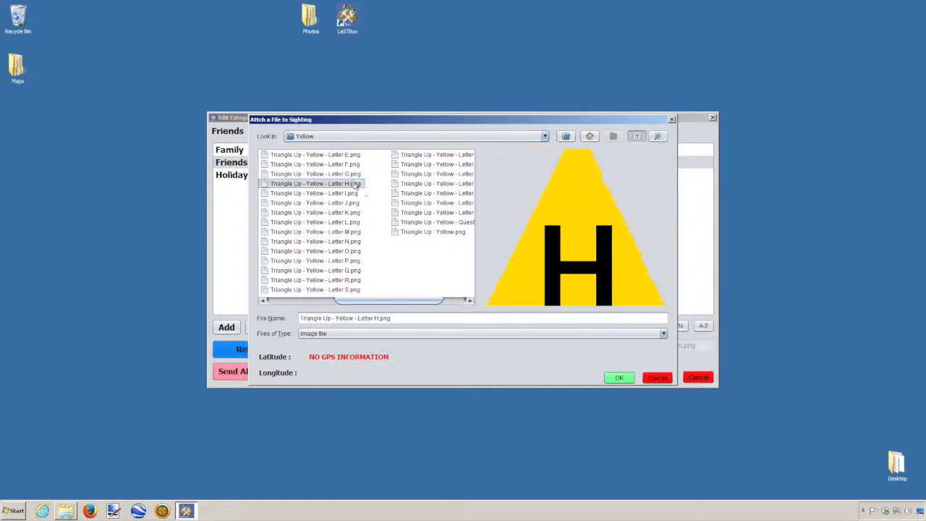
click(617, 378)
Change the icon of the third Friends subcategory to Triangle Up - Yellow - Letter B.png.
click(476, 177)
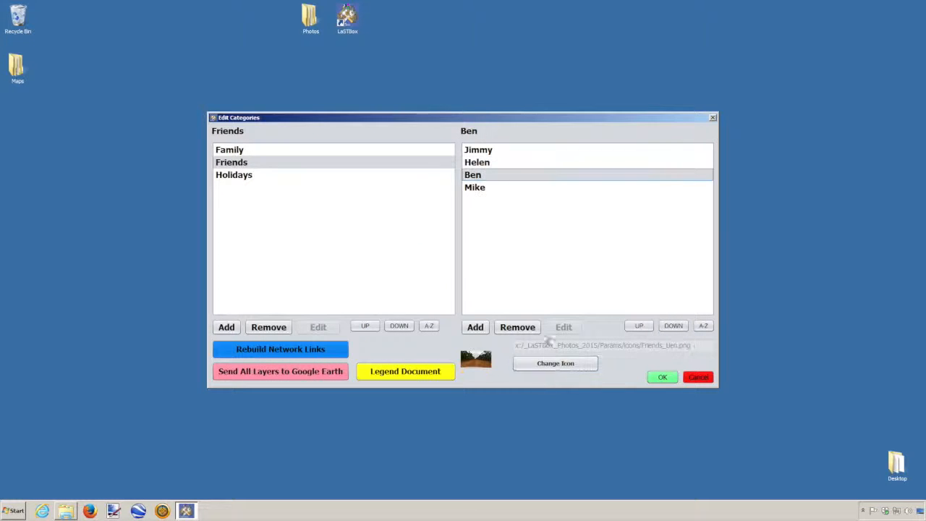
click(550, 363)
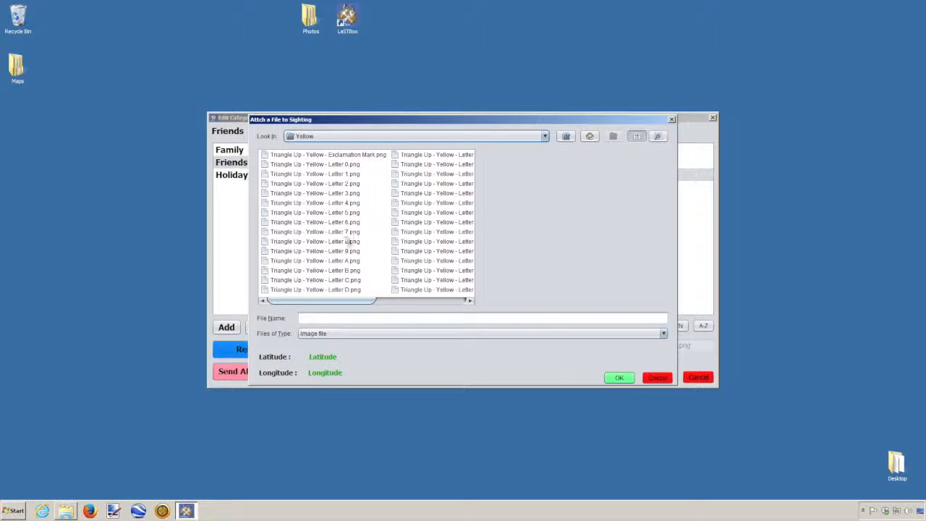
click(351, 271)
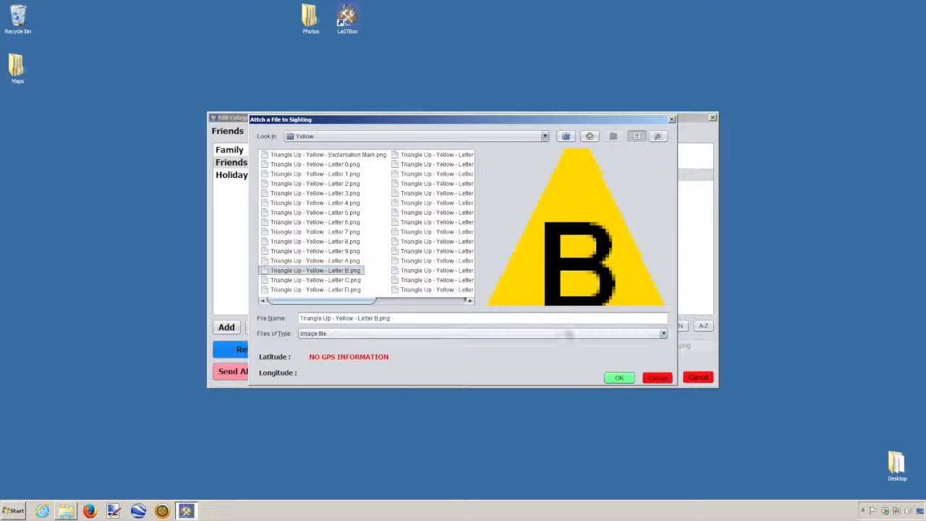
click(617, 377)
Change the icon of the fourth Friends subcategory to Triangle Up - Yellow - Letter M.png and review the other Friends icons.
click(475, 188)
click(533, 364)
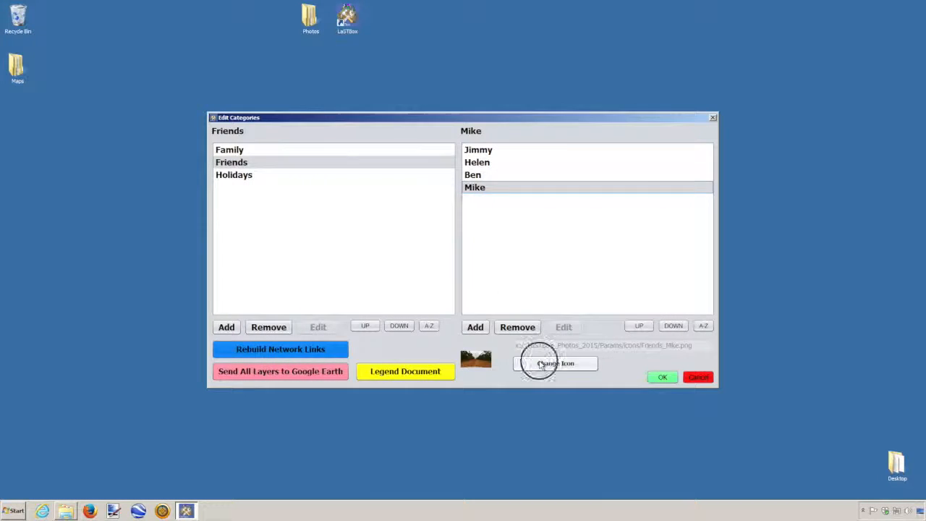
click(431, 300)
click(355, 237)
click(618, 378)
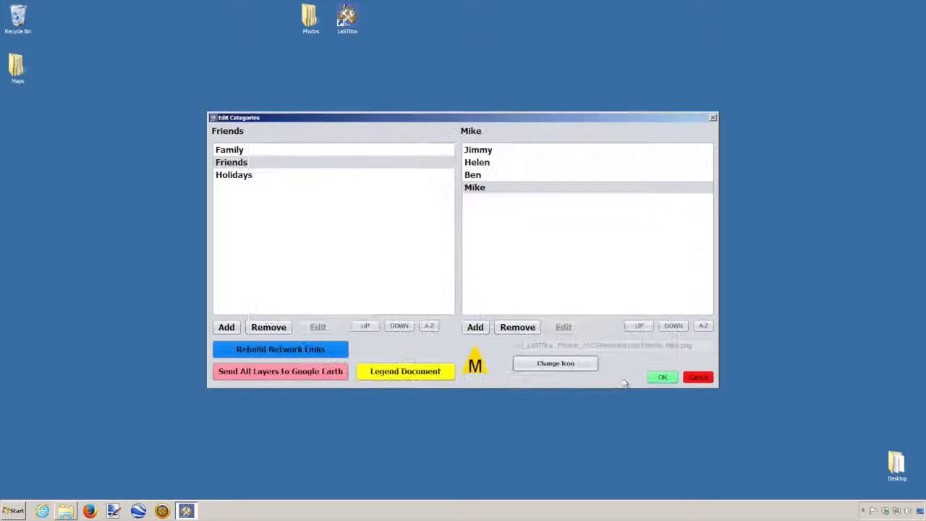
click(477, 179)
key(Up)
key(Up)
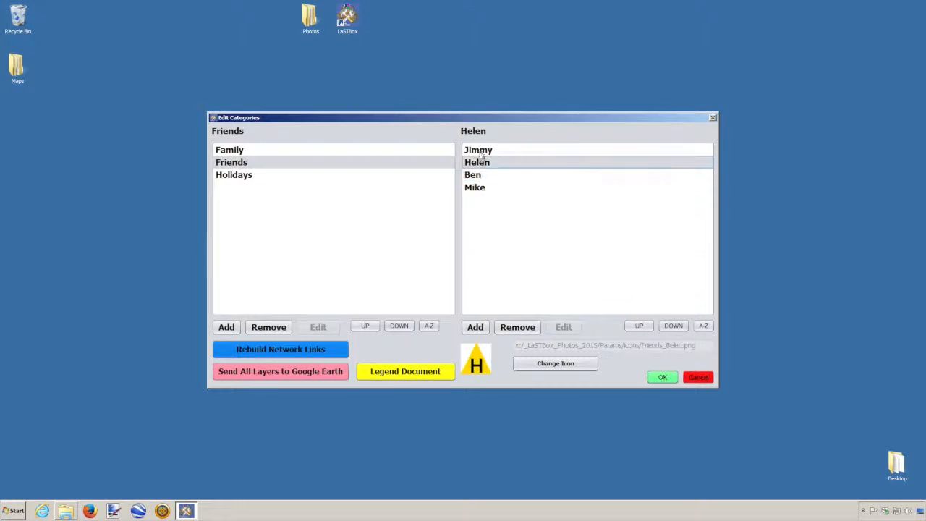
click(475, 164)
key(Down)
key(Down)
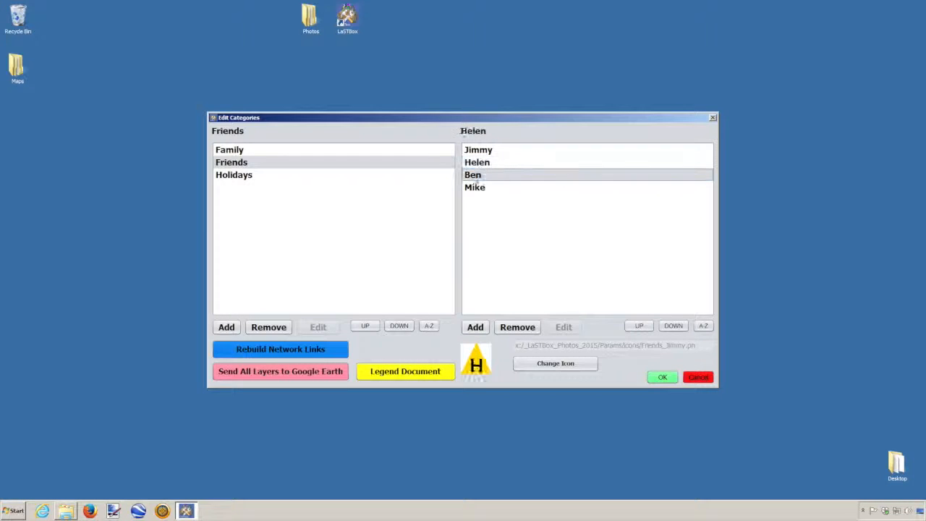
Change the icon of the Holidays subcategory Bali to Circle - Green - Letter B.png from the Letters_Numbers icons' Circle Green folder.
click(239, 176)
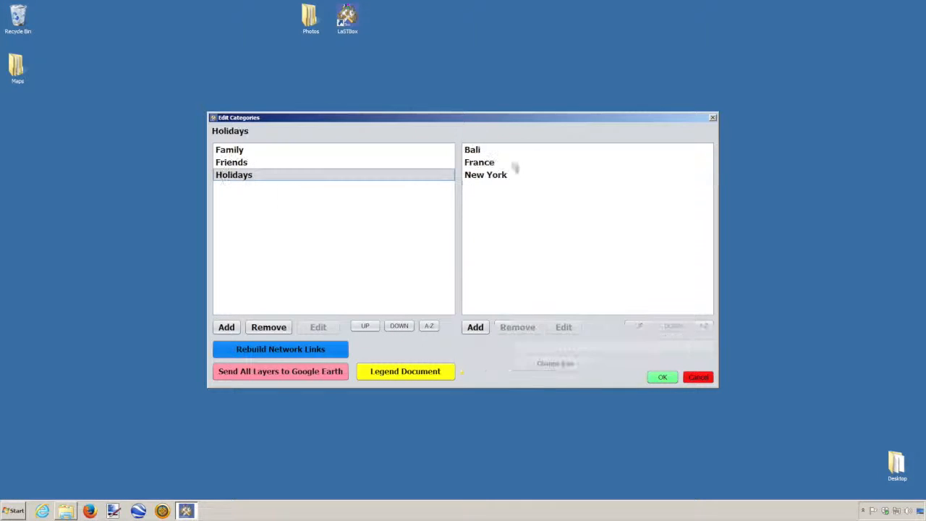
click(480, 151)
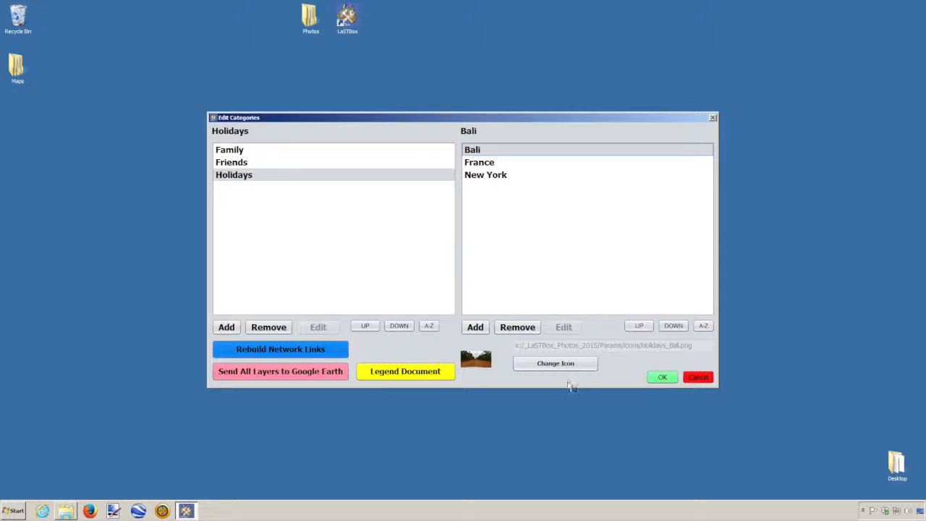
click(565, 364)
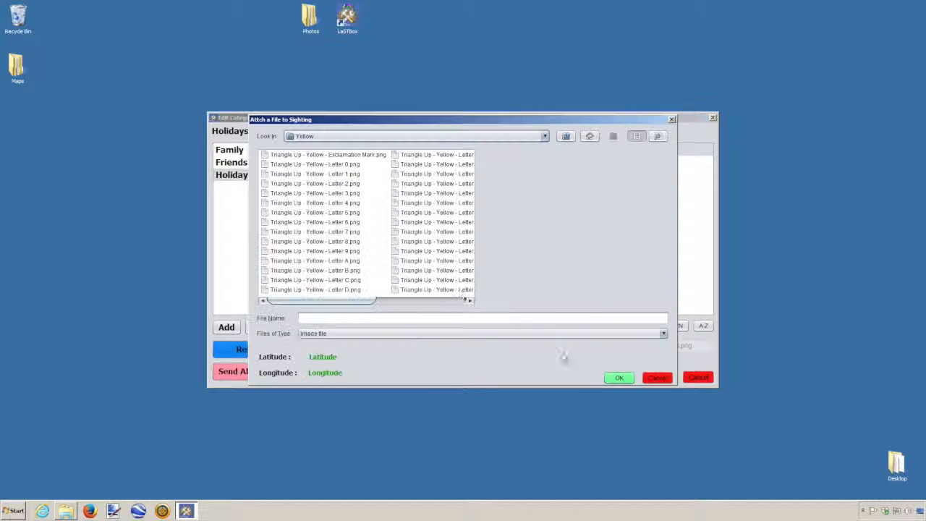
click(566, 137)
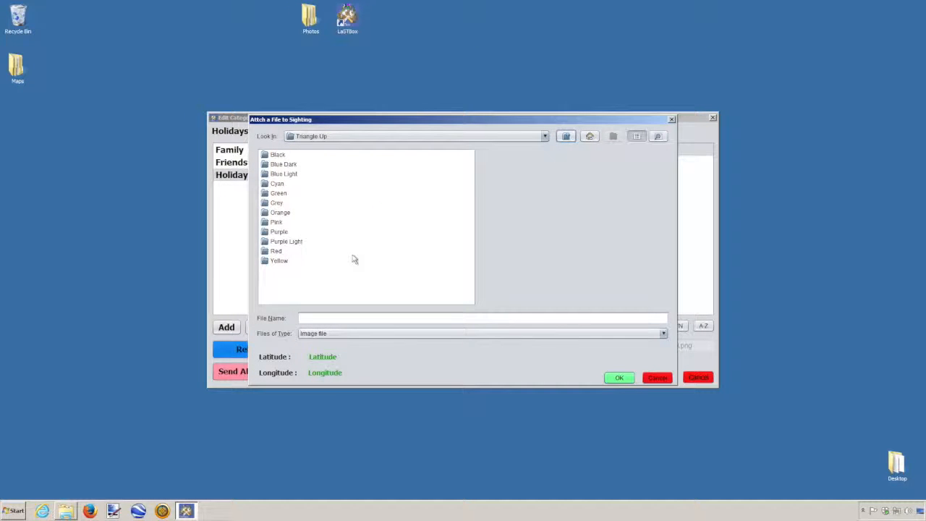
click(567, 137)
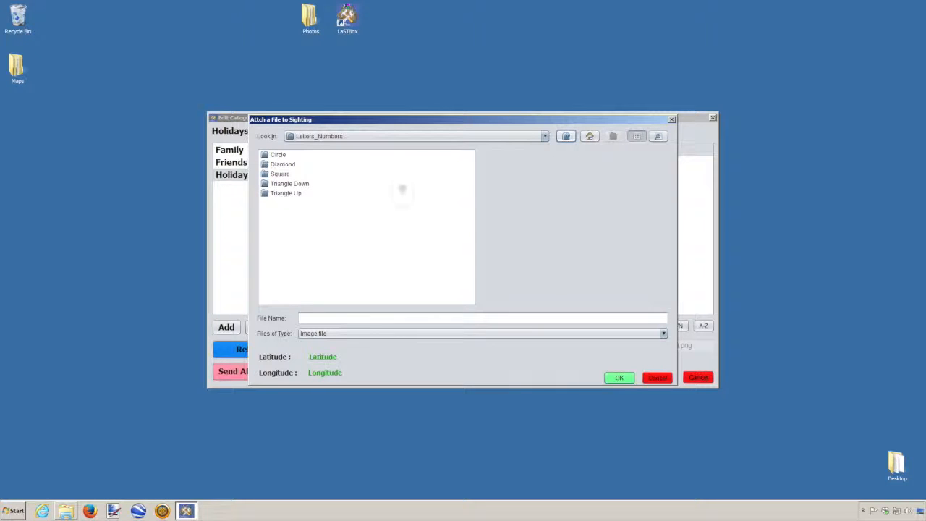
double_click(279, 155)
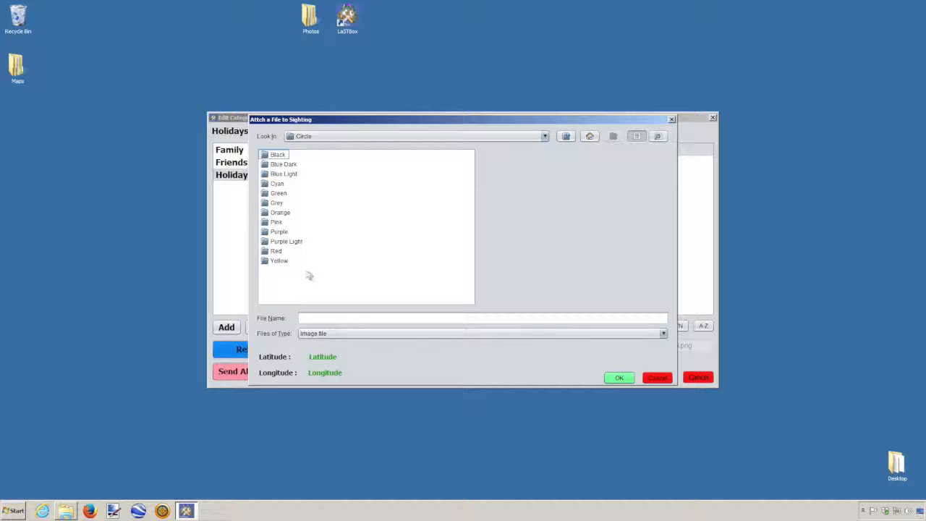
double_click(279, 194)
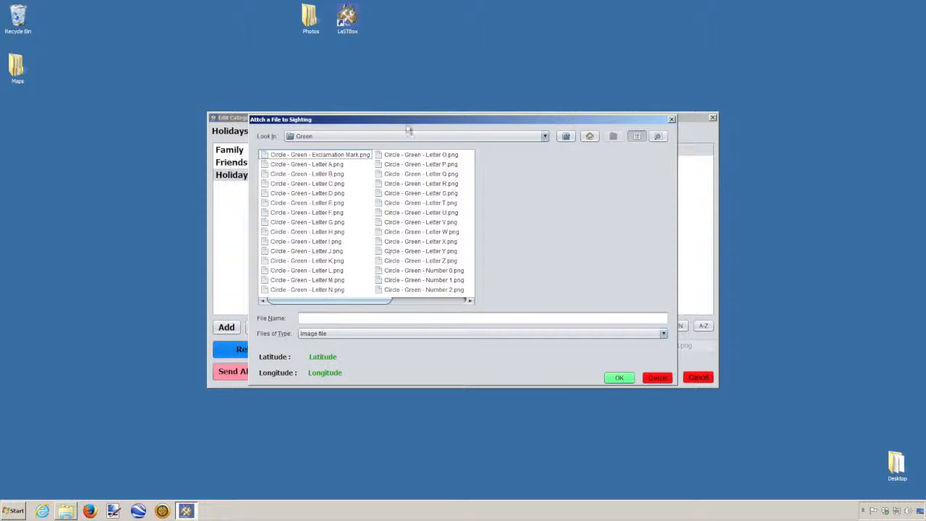
drag(403, 123, 431, 123)
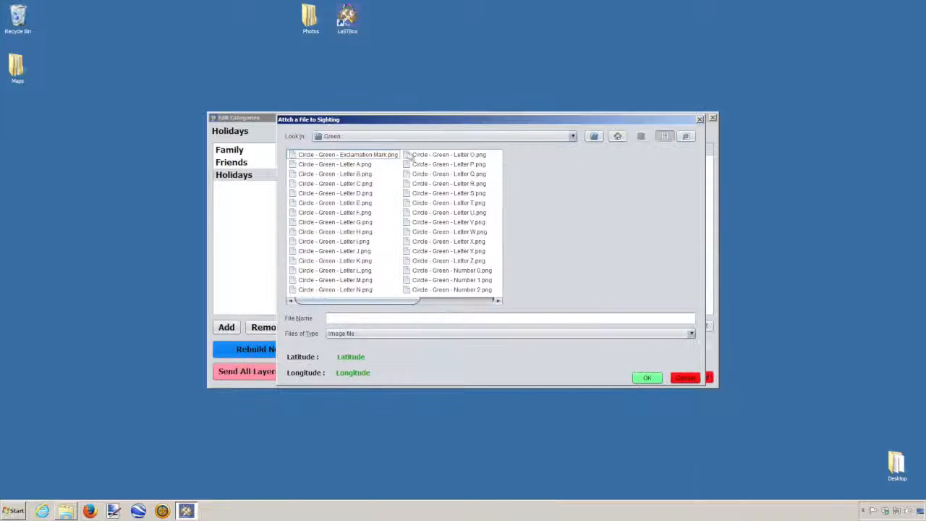
click(366, 174)
click(647, 378)
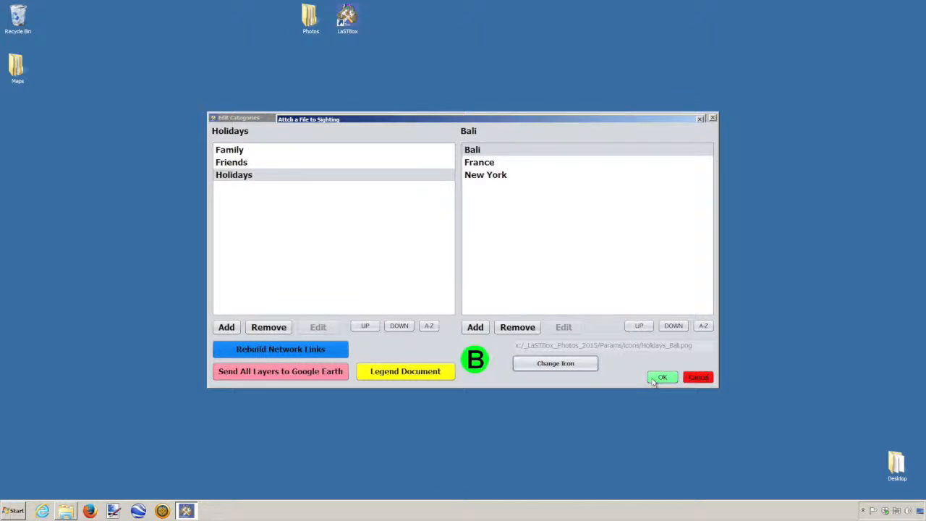
Change the icon of the Holidays subcategory France to Circle - Green - Letter F.png.
click(489, 163)
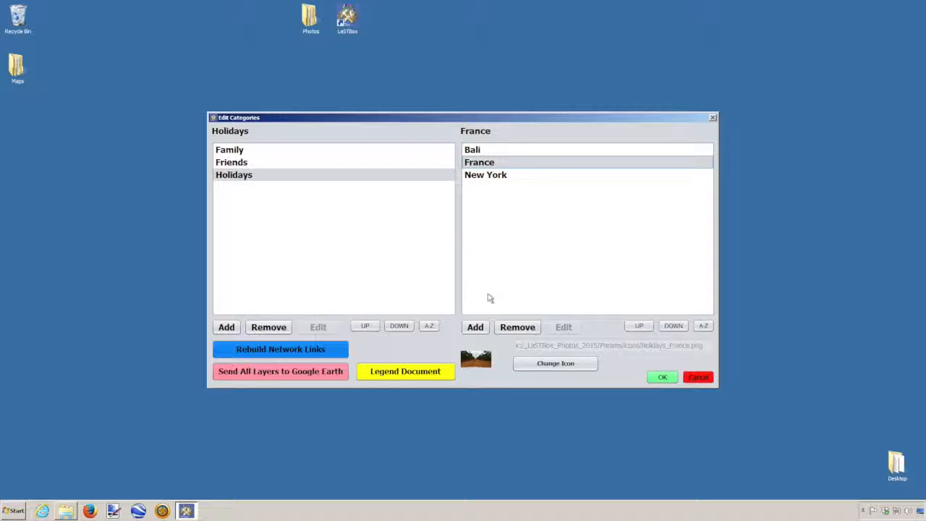
click(558, 364)
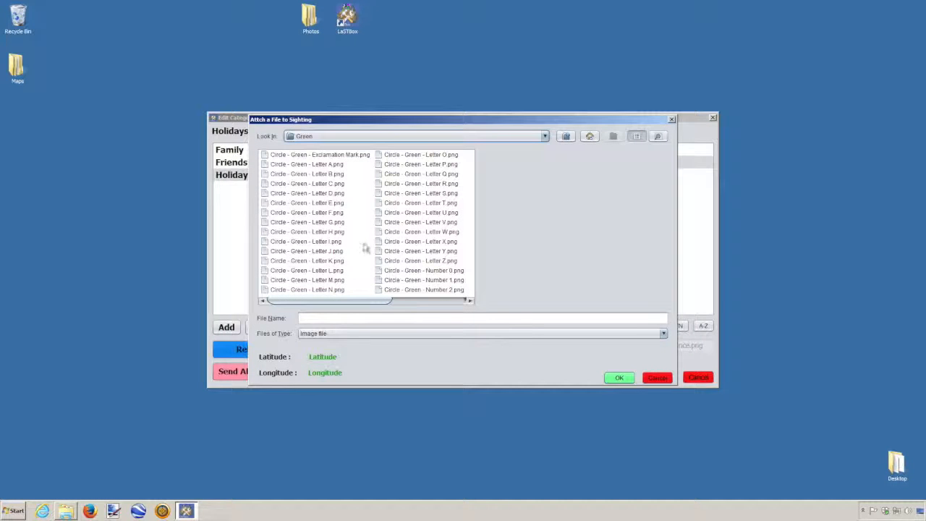
click(333, 213)
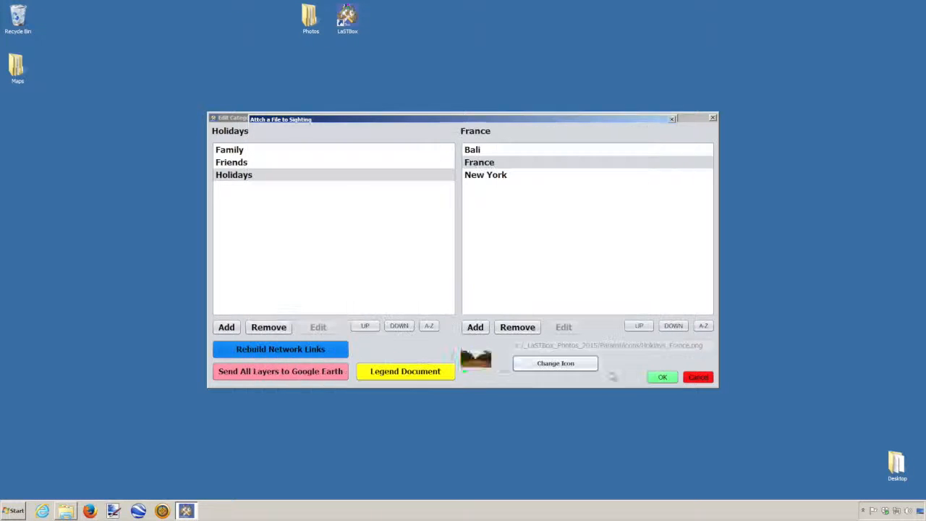
click(619, 378)
Change the icon of the Holidays subcategory New York to Circle - Green - Letter N.png.
click(481, 176)
click(554, 364)
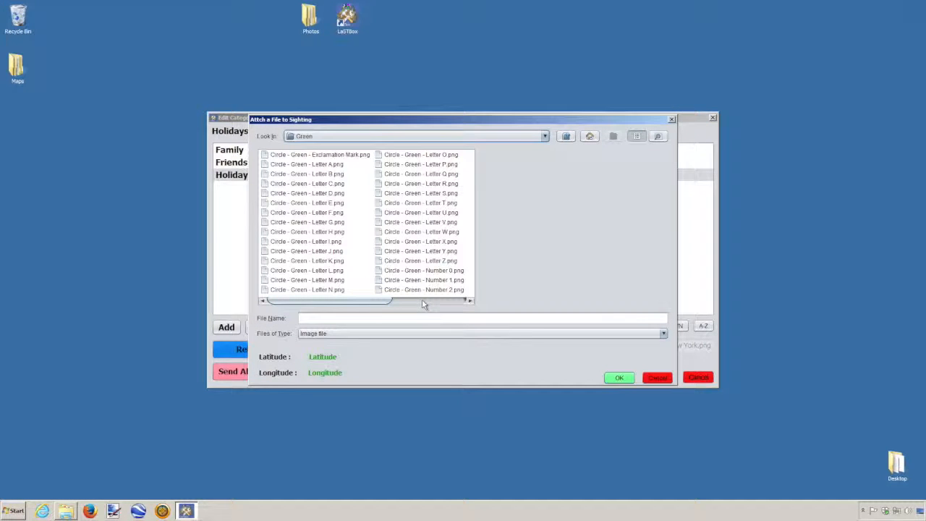
drag(368, 118, 401, 74)
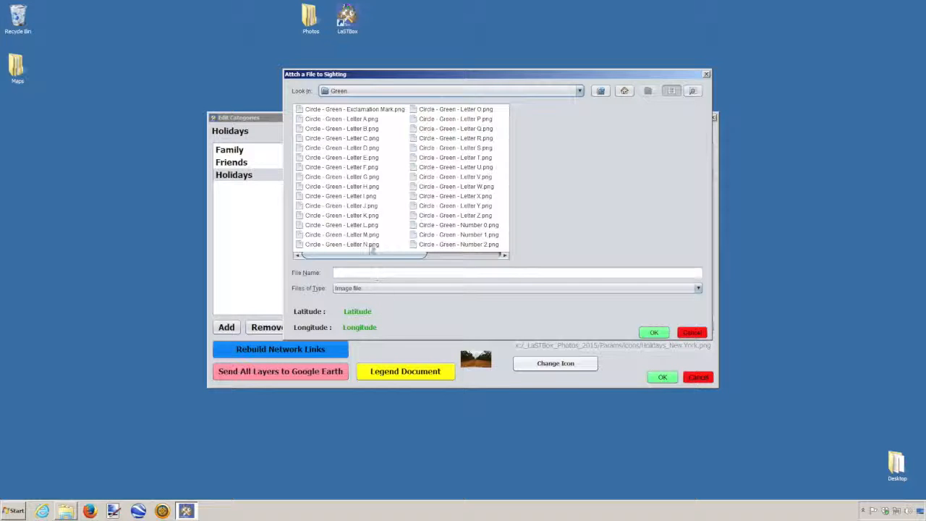
click(373, 244)
click(654, 332)
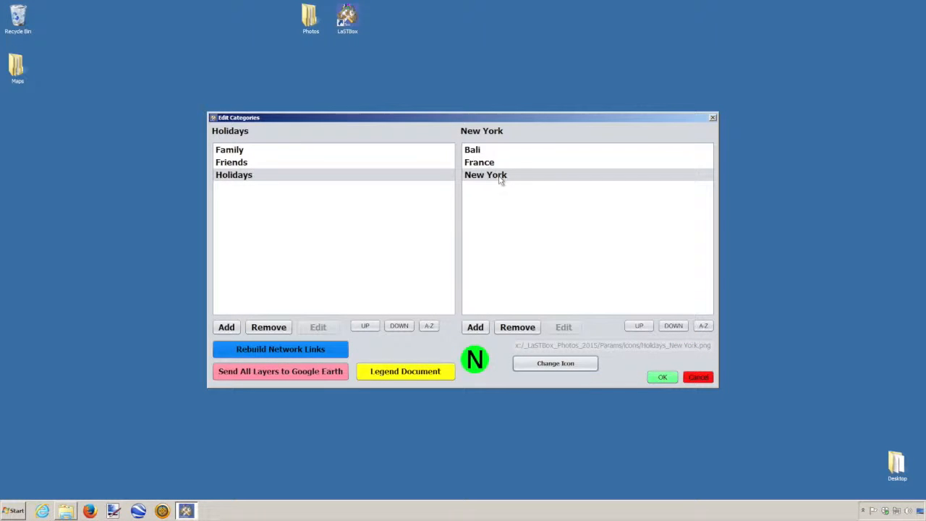
Review the icons assigned to the Holidays subcategories and to the Family subcategories.
click(478, 163)
click(479, 176)
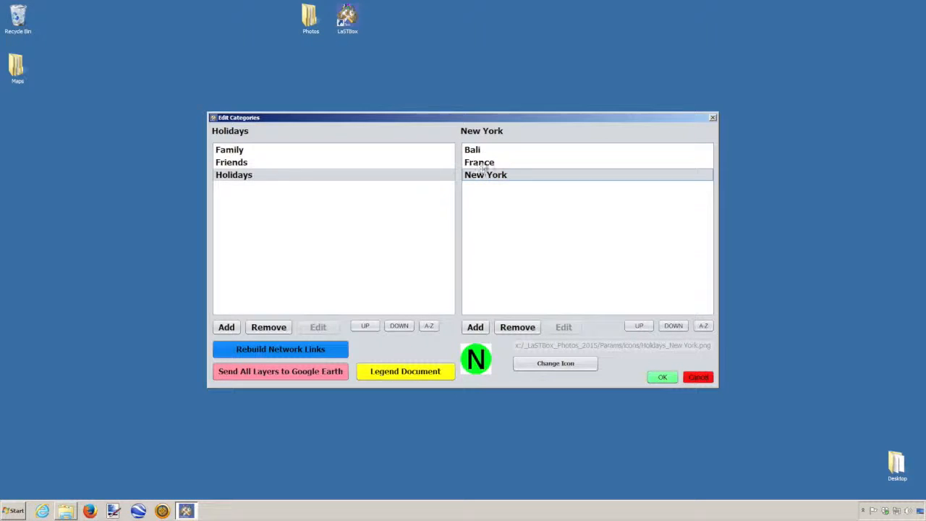
click(484, 165)
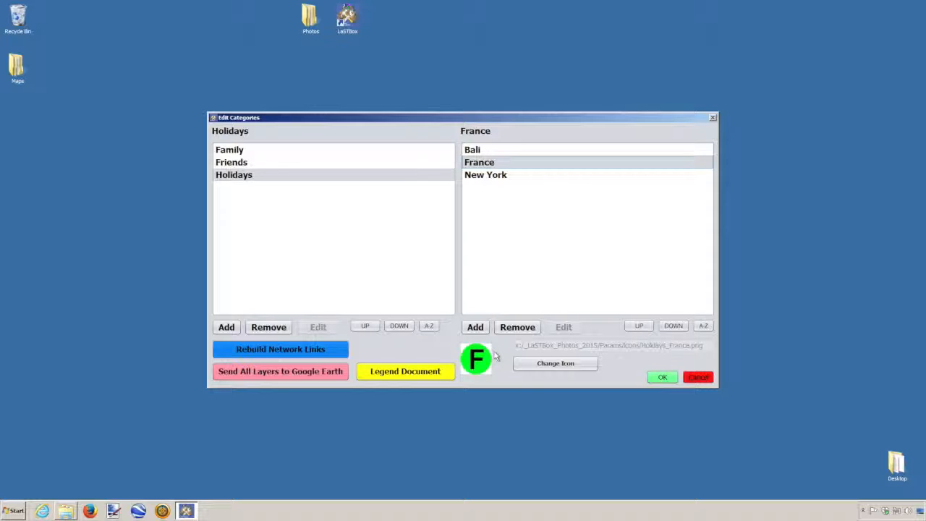
click(239, 156)
click(485, 164)
click(486, 164)
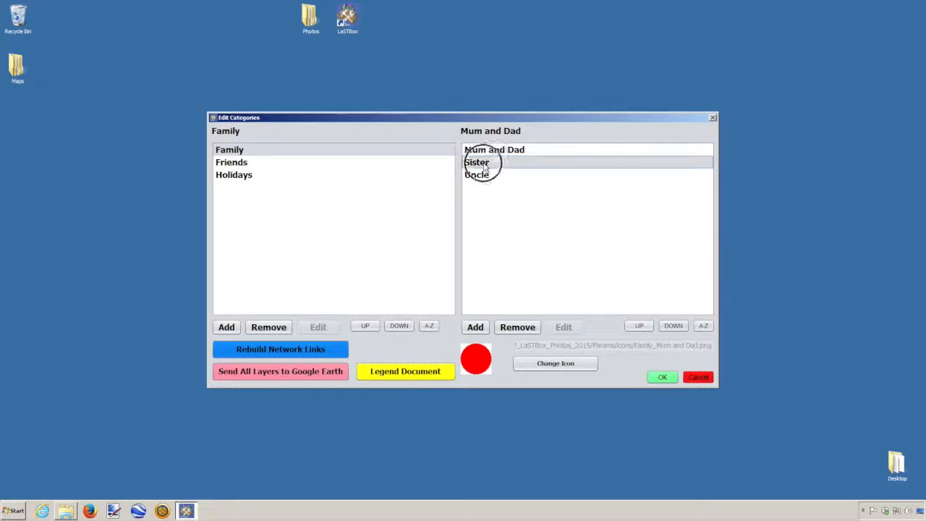
click(484, 176)
click(484, 164)
click(486, 176)
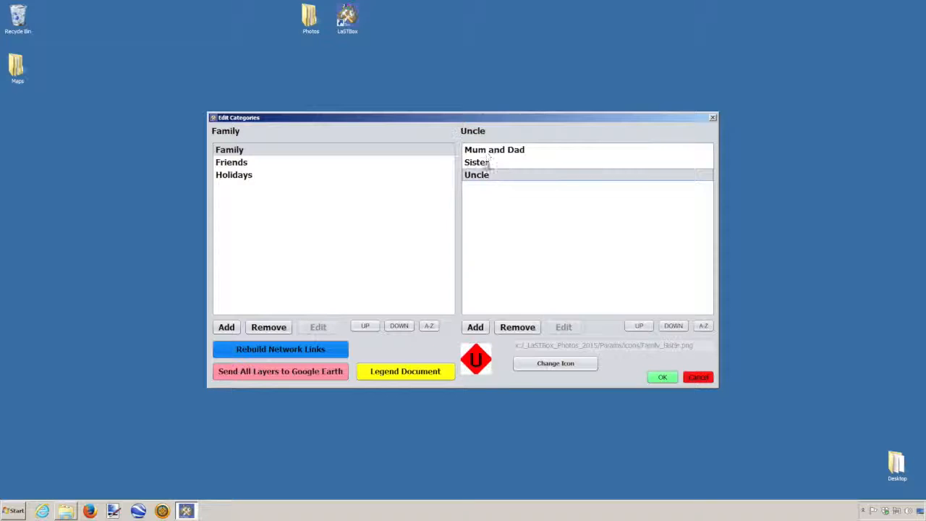
click(487, 153)
Review the icon of each Friends subcategory and return to the Family category.
click(237, 162)
click(485, 151)
click(486, 165)
click(480, 175)
click(480, 187)
click(477, 176)
click(478, 161)
click(478, 152)
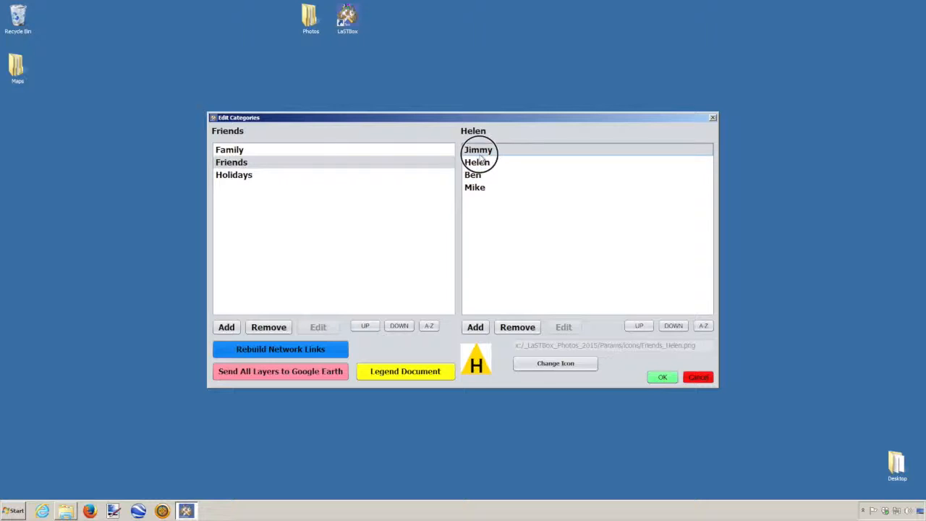
click(289, 150)
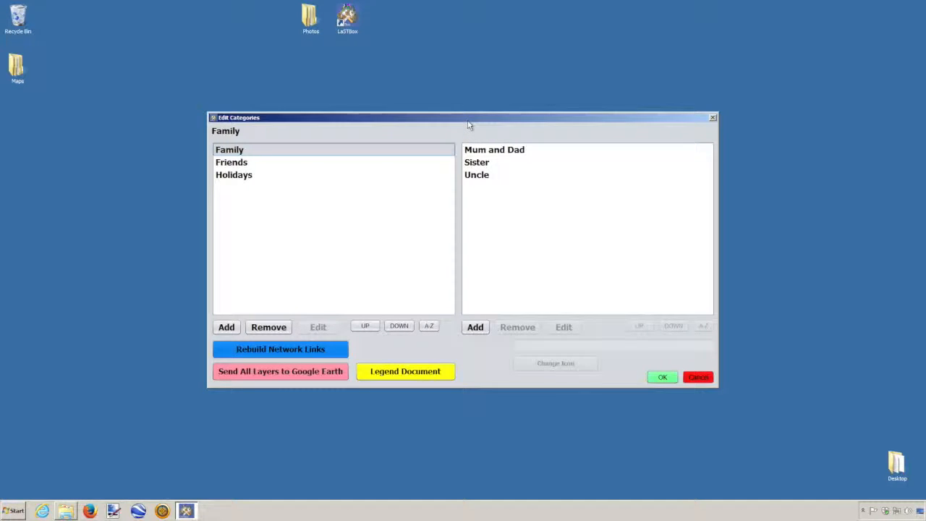
Generate the categories legend document, examine its icon table in a smaller Word window, and close it.
click(417, 374)
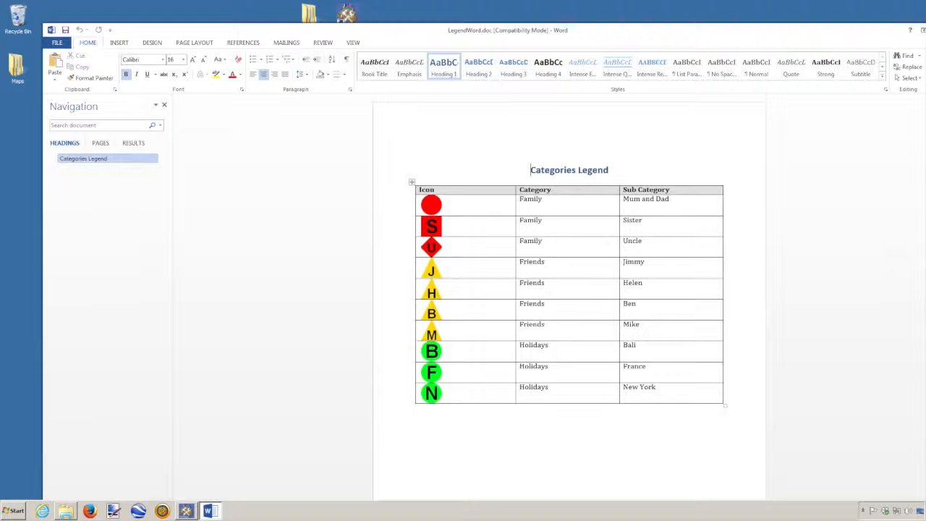
drag(801, 32, 700, 38)
click(851, 36)
drag(481, 165, 634, 38)
drag(810, 190, 778, 196)
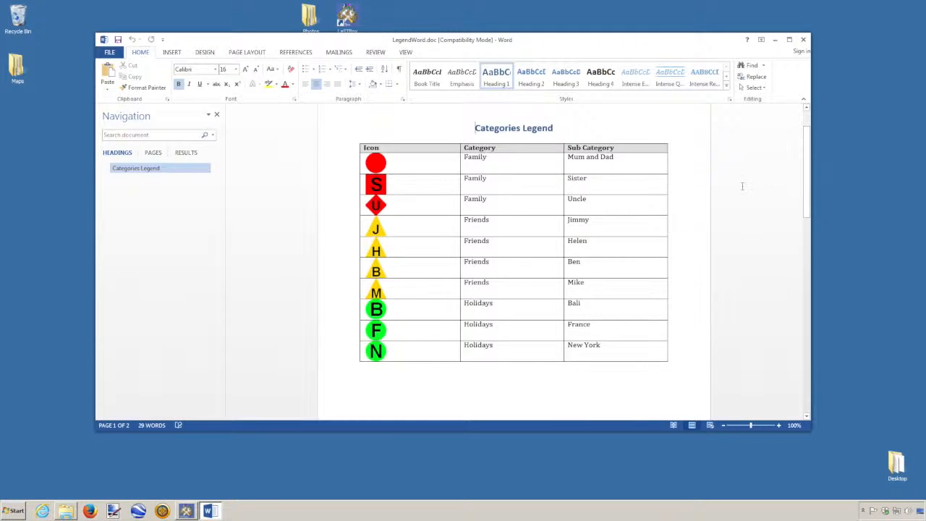
click(804, 39)
Save the edited categories and accept the rebuild of the network links.
mouse_move(487, 120)
mouse_down()
mouse_move(481, 94)
mouse_move(480, 118)
mouse_up()
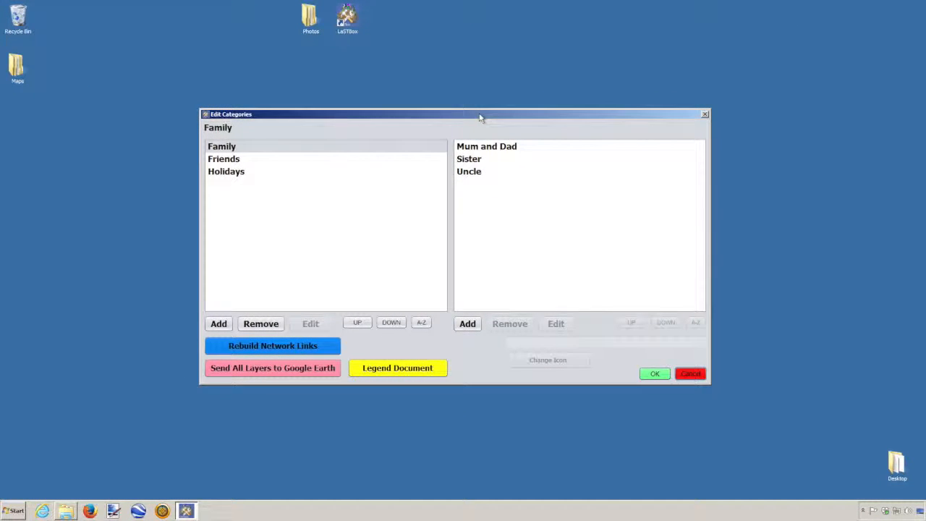
click(655, 375)
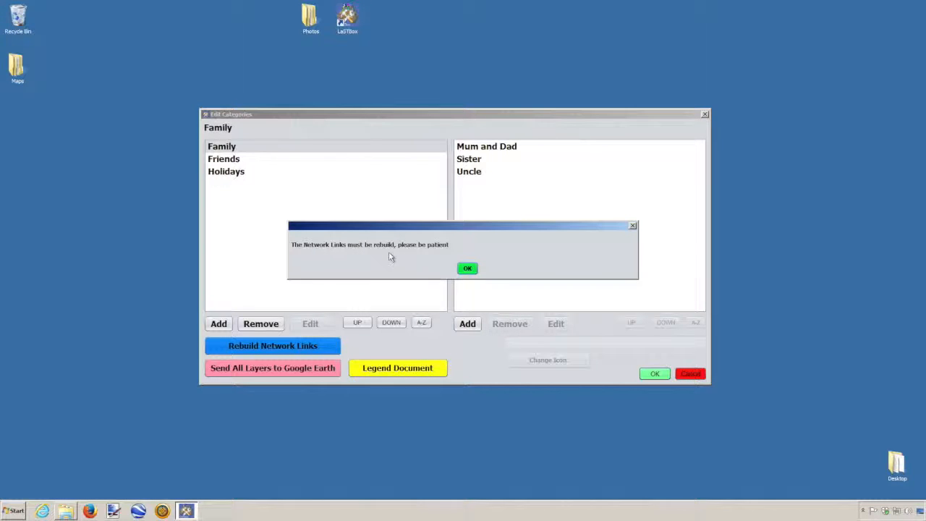
click(467, 269)
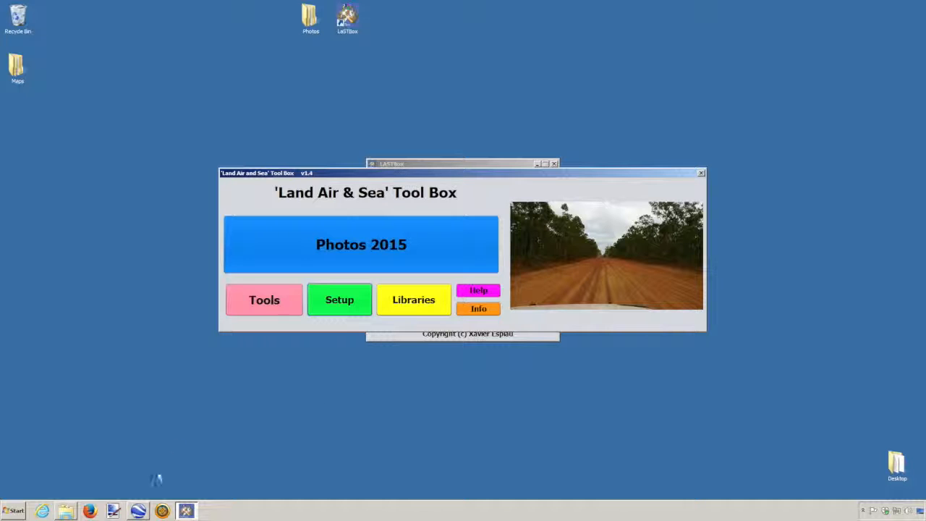
Switch to Google Earth and check which libraries are listed in the LaSTBox folder under My Places.
click(138, 511)
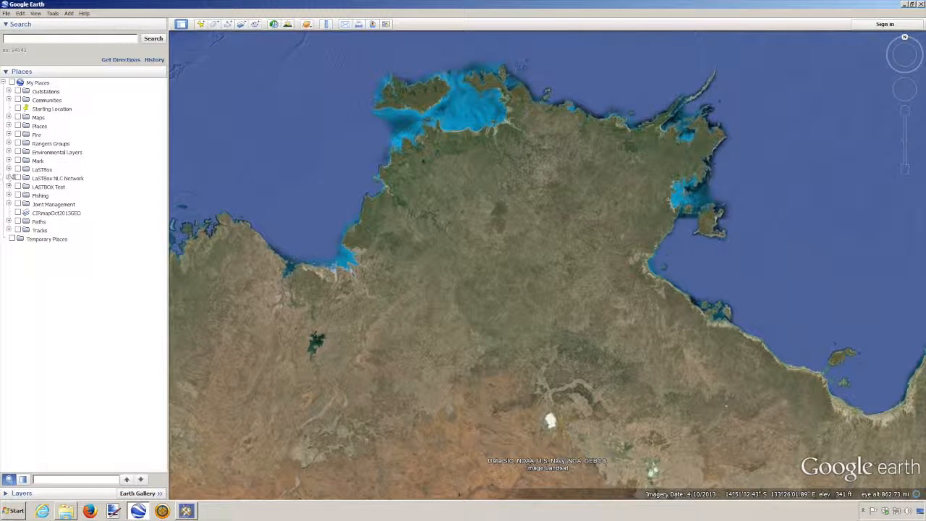
click(9, 169)
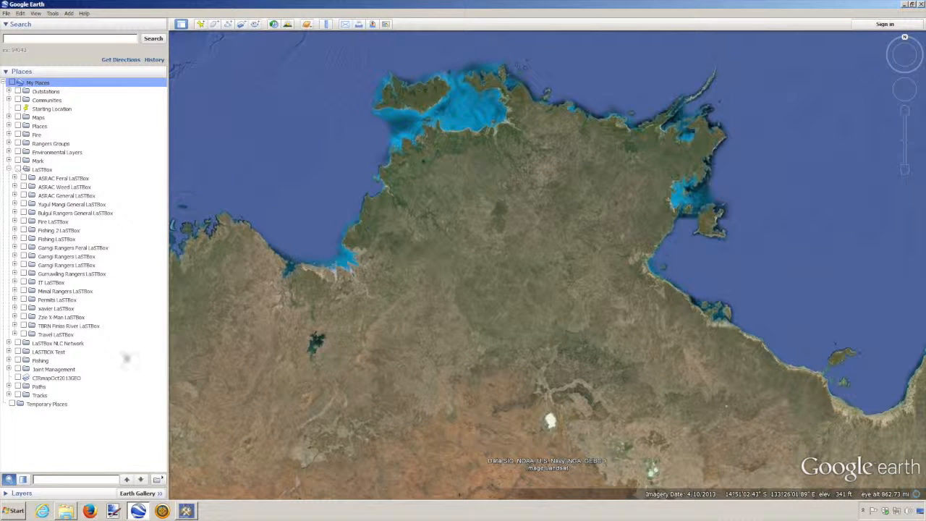
click(9, 170)
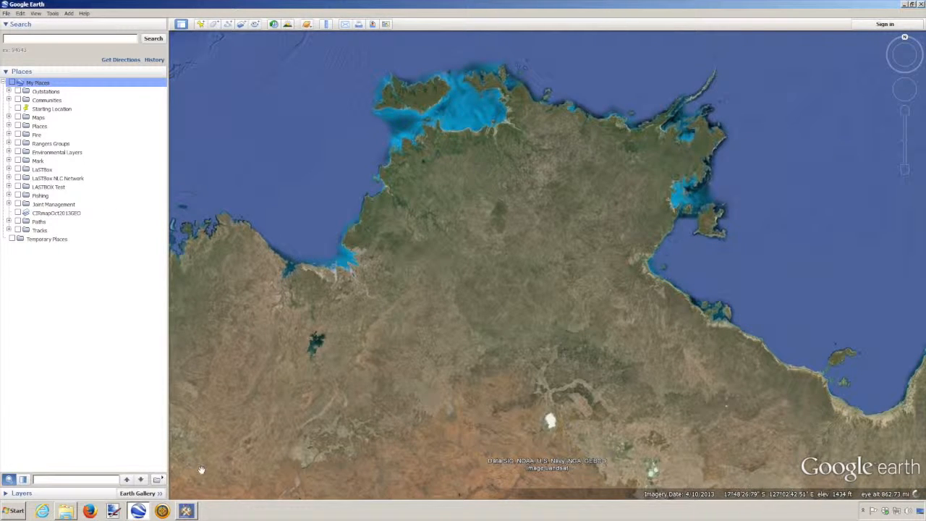
Switch back to LASTBox and send all layers of the Photos 2015 library to Google Earth from its category setup.
click(186, 511)
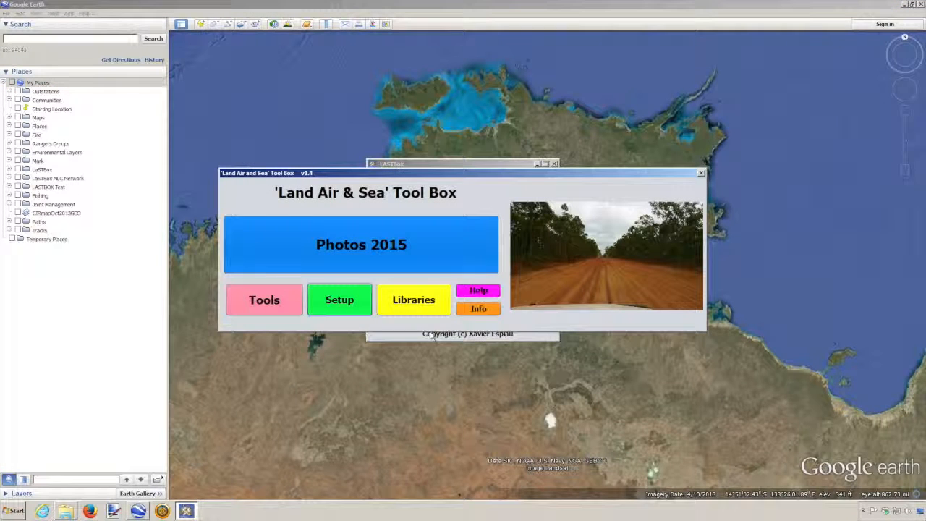
click(354, 312)
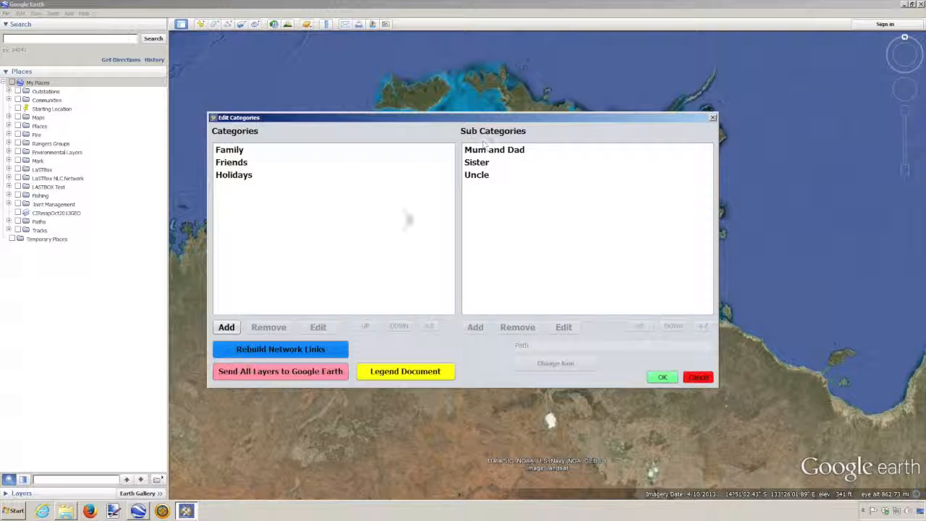
click(276, 374)
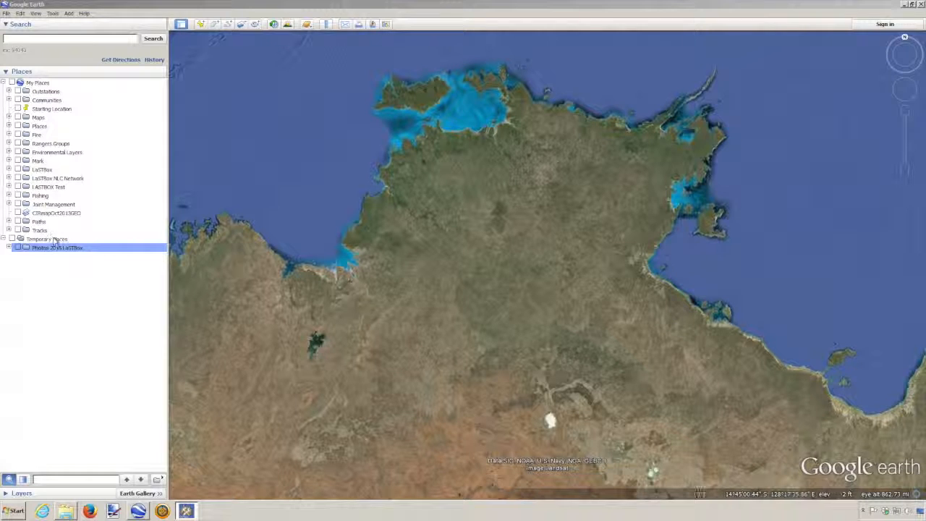
Move the Photos 2015 LaSTBox folder from Temporary Places into the LaSTBox folder in My Places and expand it.
click(9, 169)
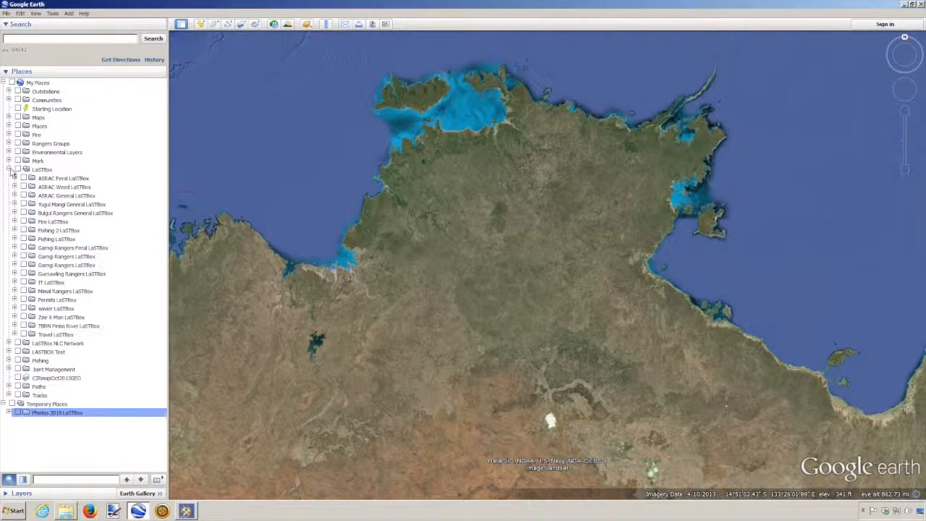
mouse_move(49, 412)
mouse_down()
mouse_move(76, 267)
mouse_move(72, 175)
mouse_move(44, 174)
mouse_up()
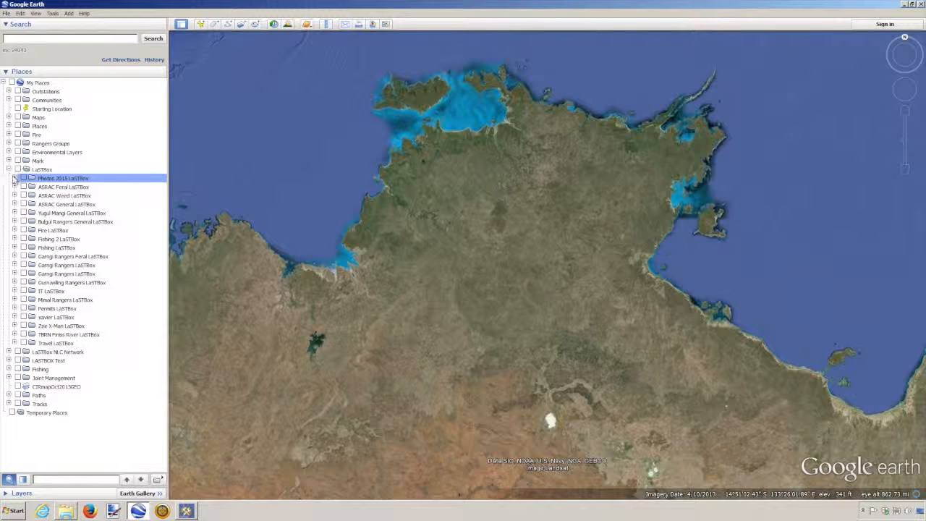
click(15, 178)
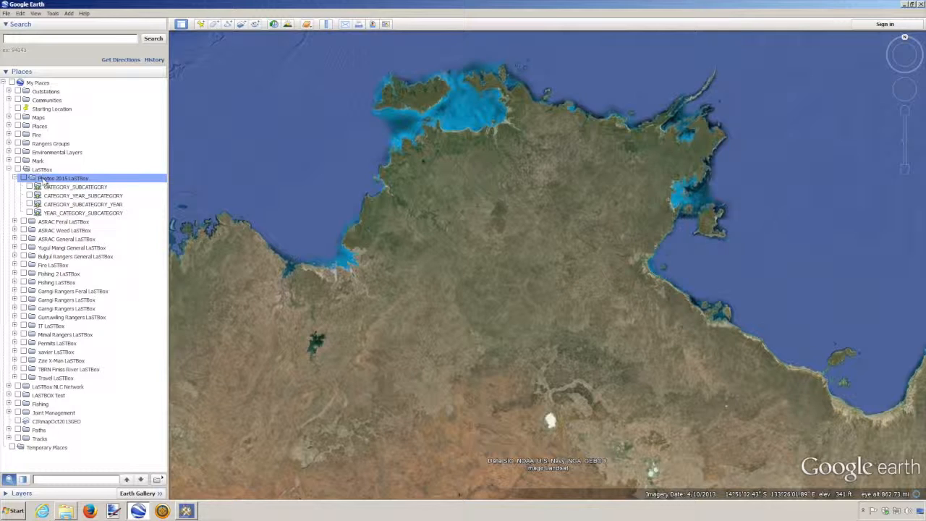
Turn on the Photos 2015 LaSTBox folder and delete its three year-based layers, keeping only CATEGORY_SUBCATEGORY.
click(23, 178)
click(80, 197)
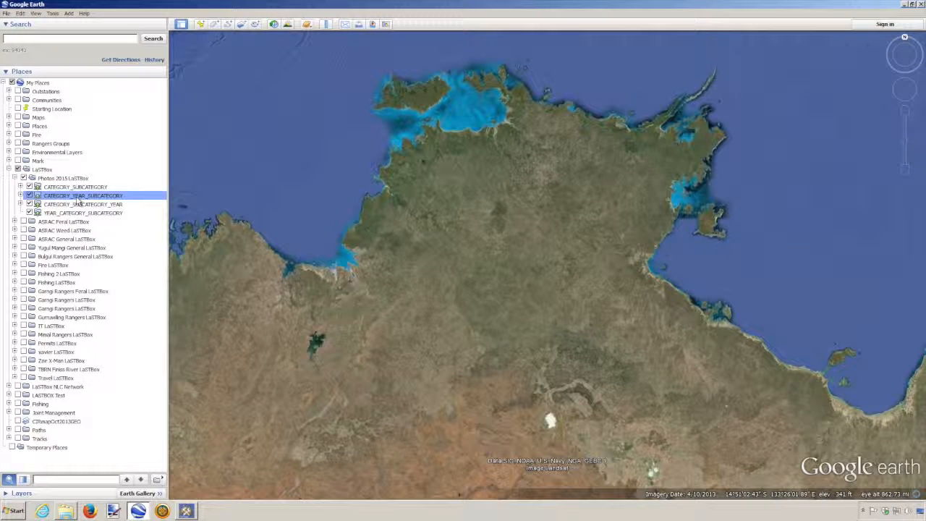
key(Delete)
key(Return)
key(Delete)
key(Return)
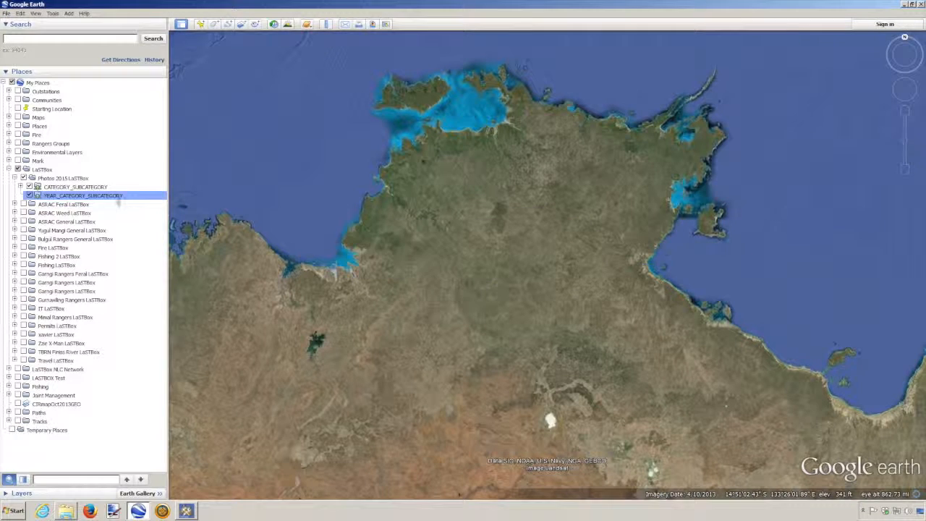
key(Delete)
click(503, 266)
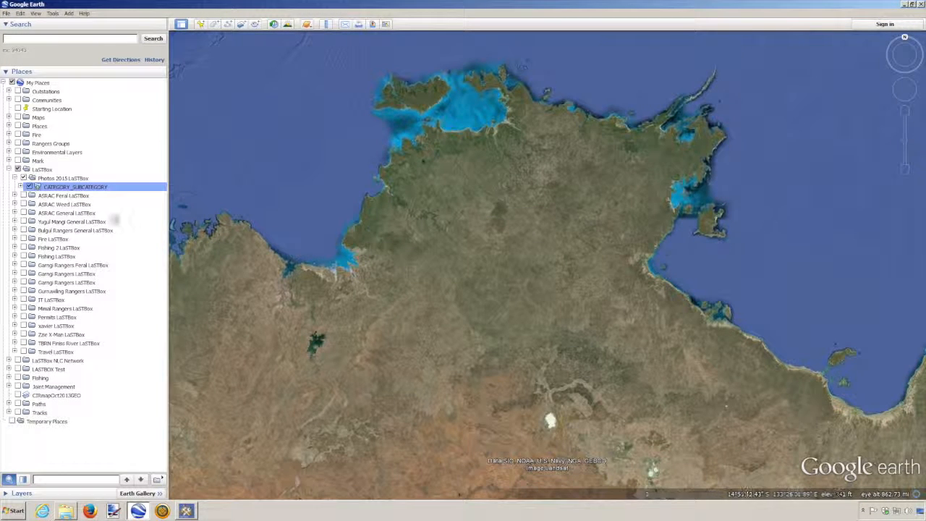
Expand the CATEGORY_SUBCATEGORY layer and its Family, Friends and Holidays folders to show their subcategories.
click(20, 187)
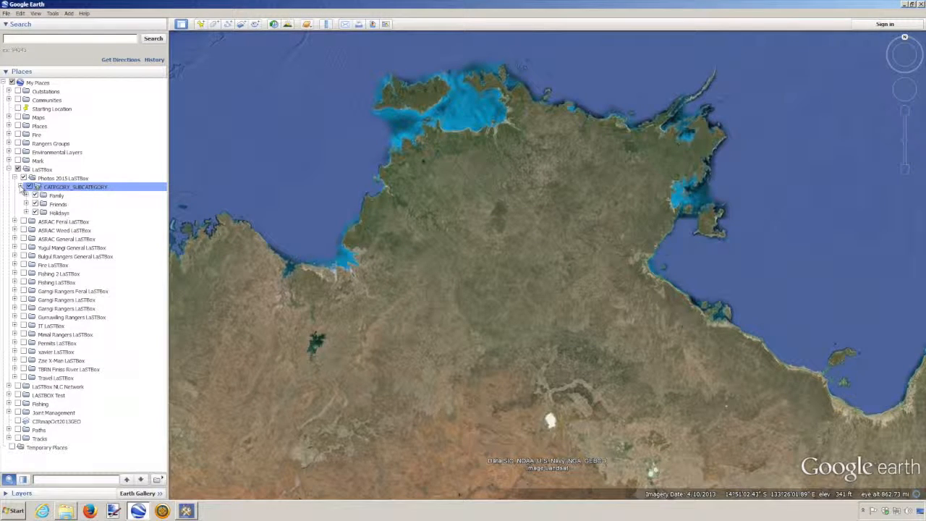
click(26, 230)
click(26, 274)
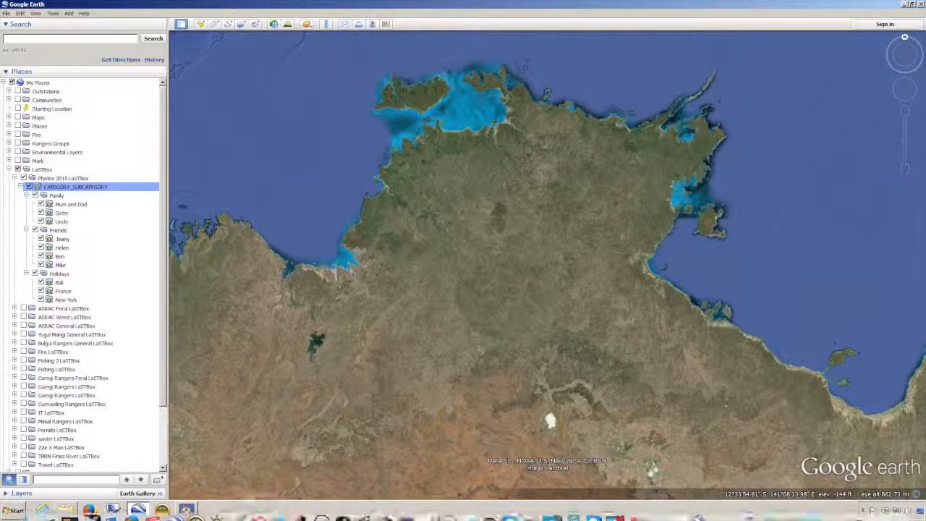
Switch to LASTBox, cancel out of the category editor and open the Photos 2015 library.
click(192, 510)
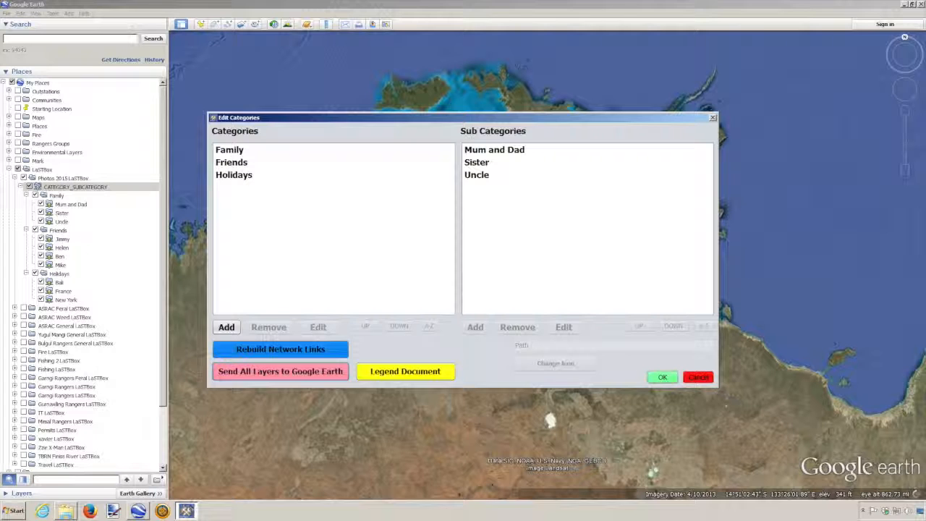
click(703, 381)
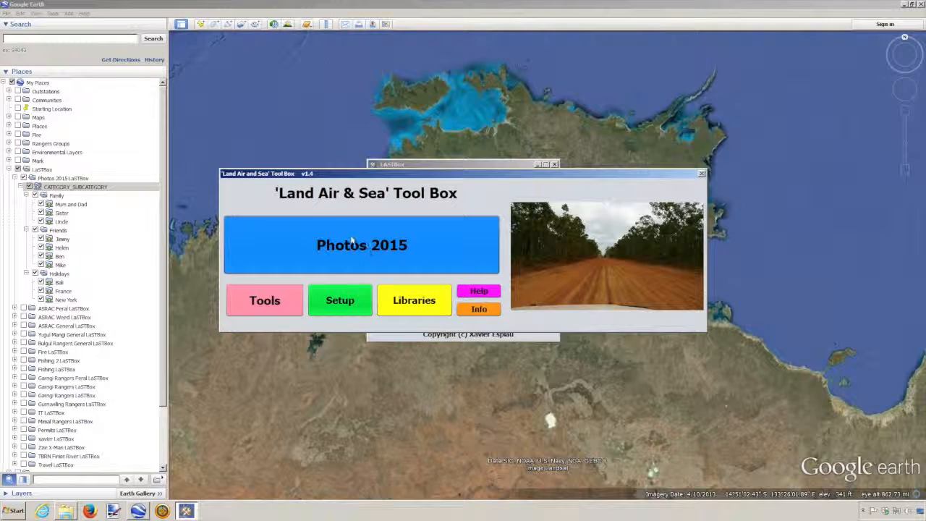
click(420, 246)
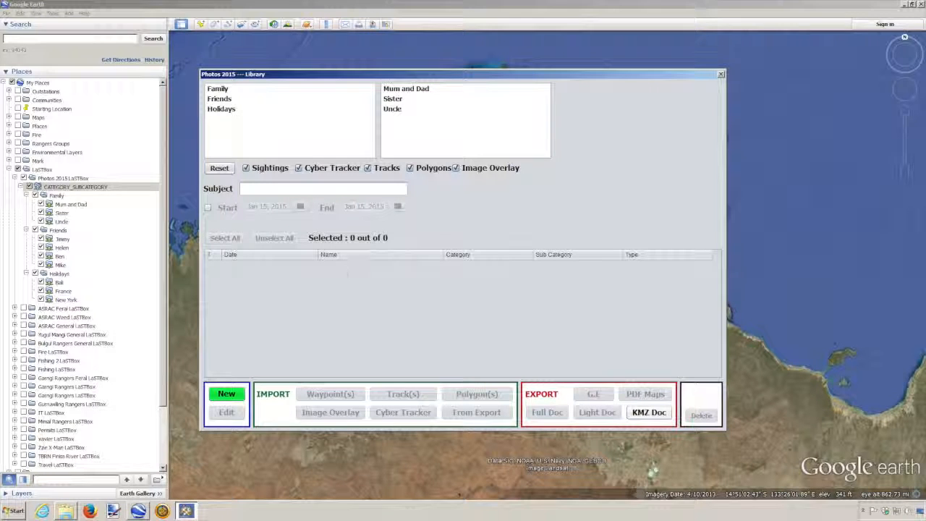
Examine the subcategories and their icons under Family, Friends and Holidays in the library, returning to the Family category.
click(225, 90)
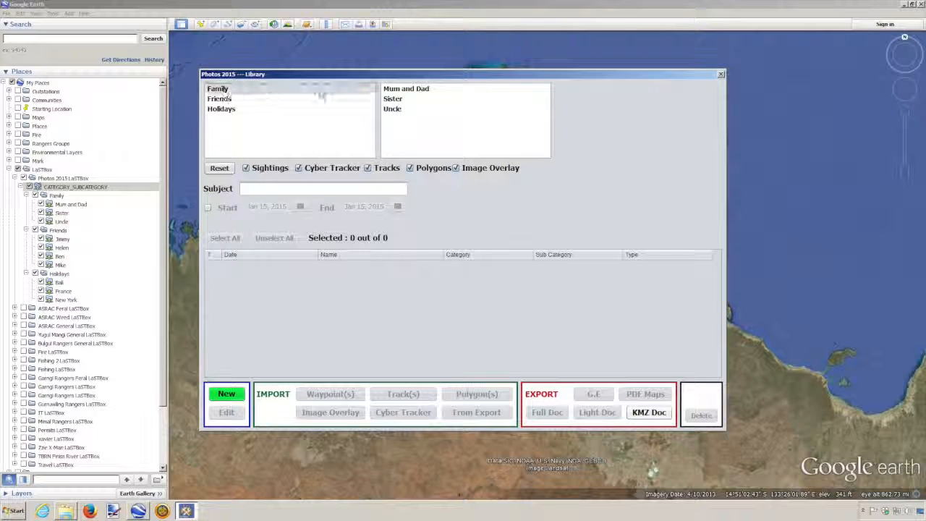
click(396, 91)
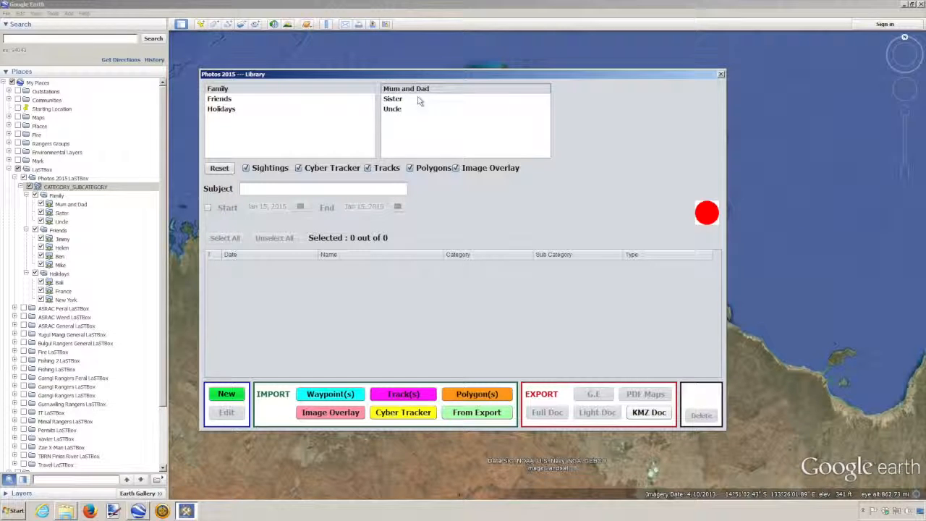
click(411, 98)
click(221, 100)
key(j)
key(h)
key(b)
click(393, 121)
click(231, 110)
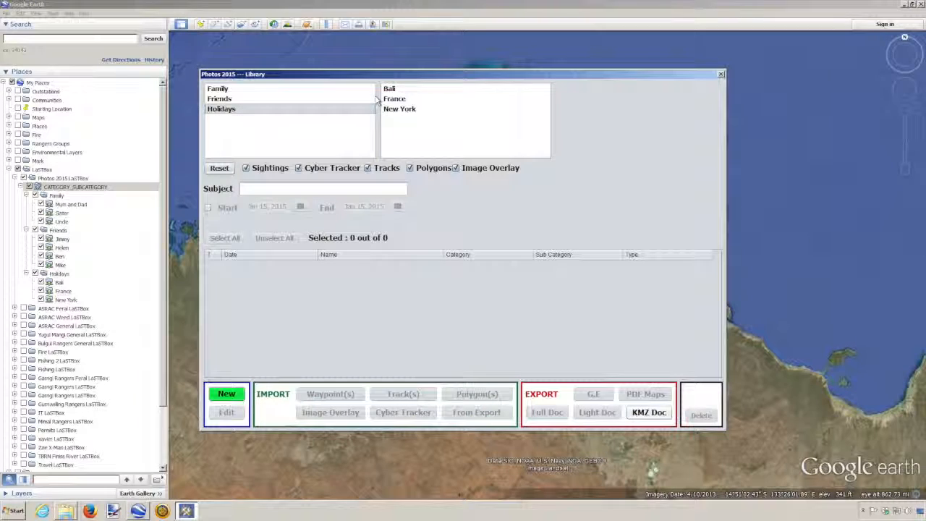
click(396, 90)
click(396, 101)
key(n)
key(b)
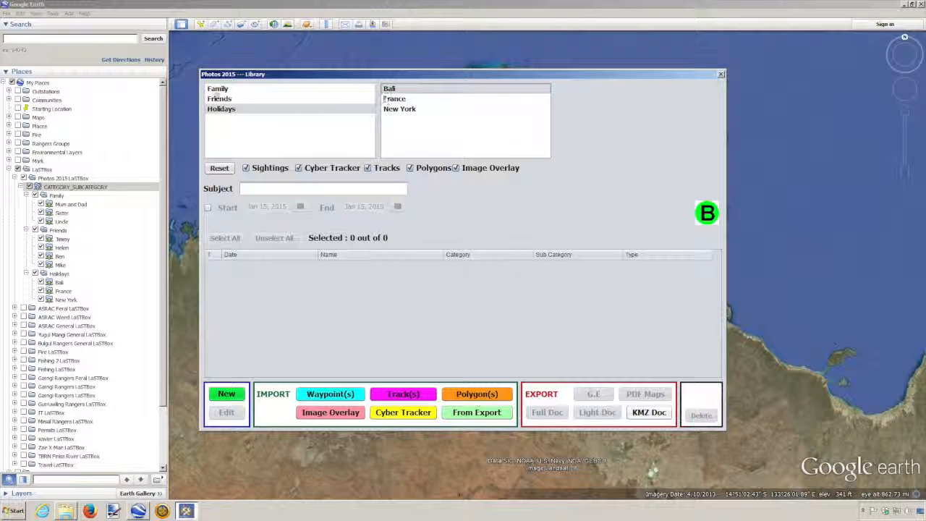
click(218, 89)
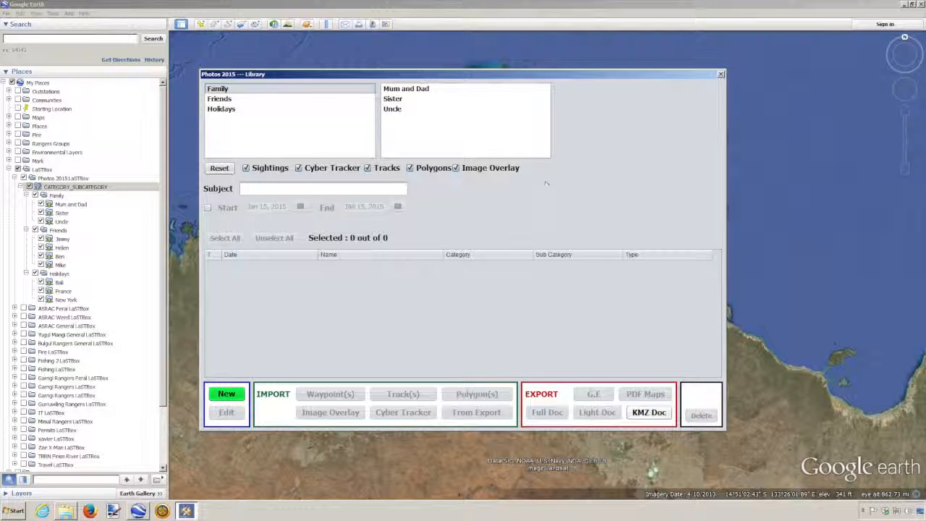